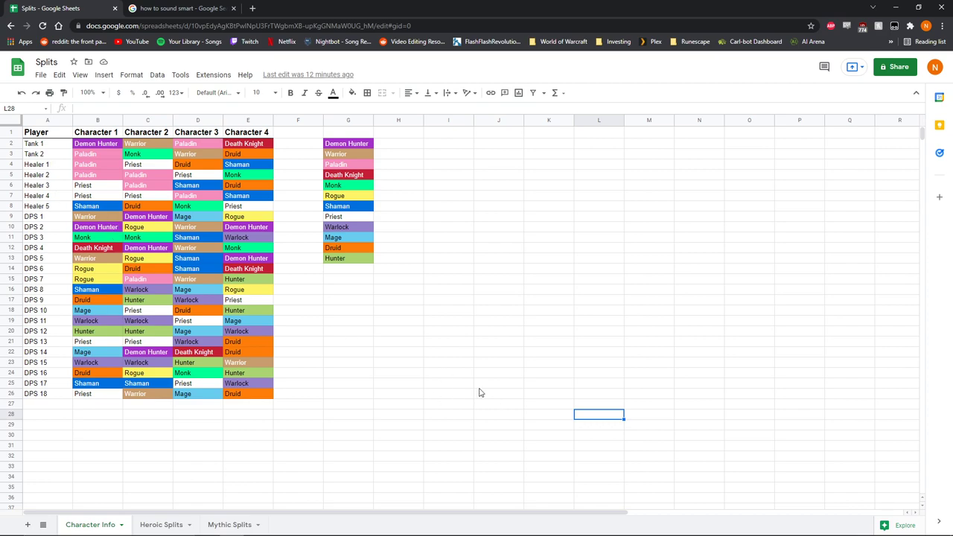
left_click(394, 280)
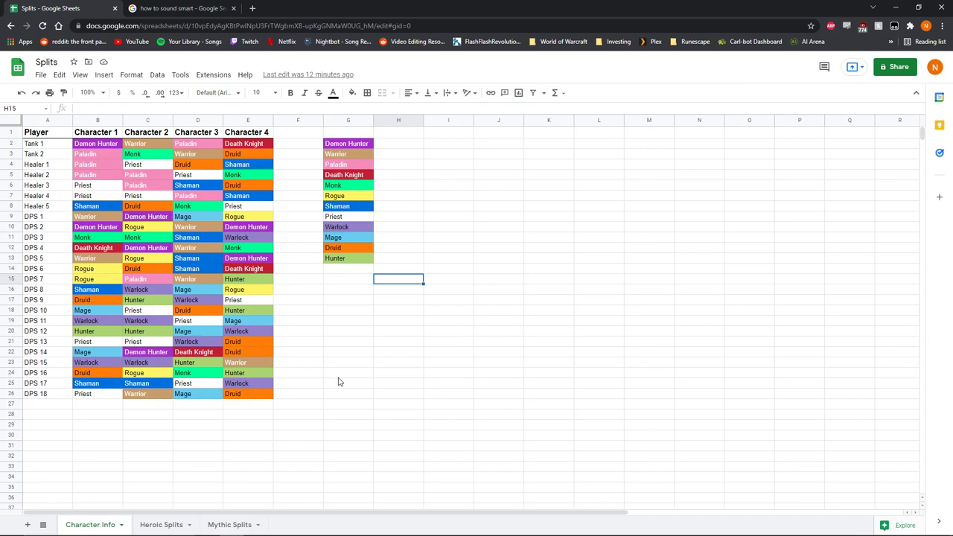
left_click(543, 363)
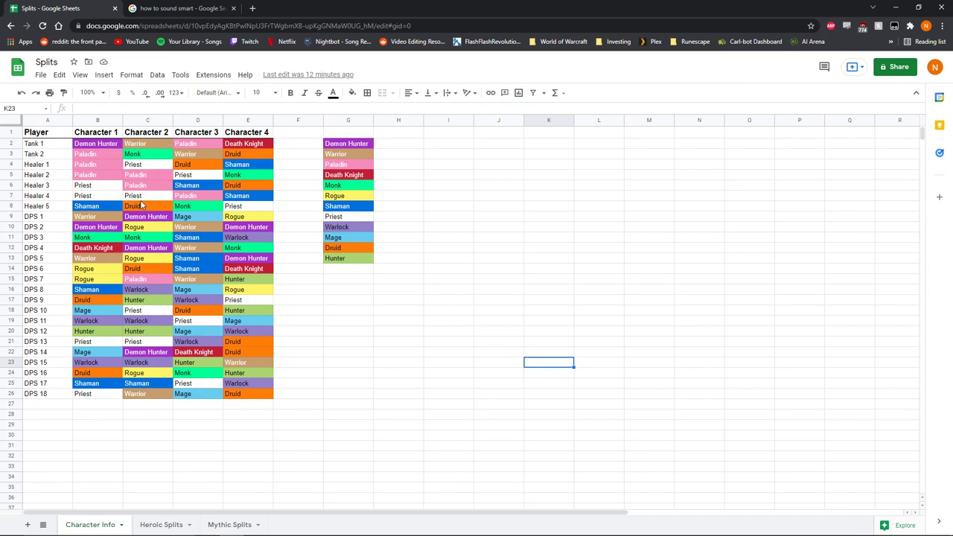
left_click(514, 344)
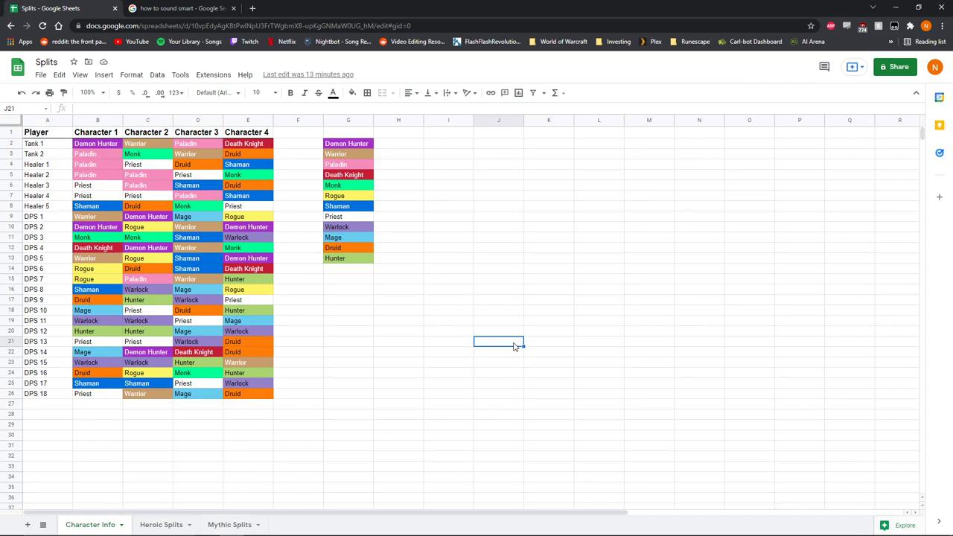
left_click(517, 313)
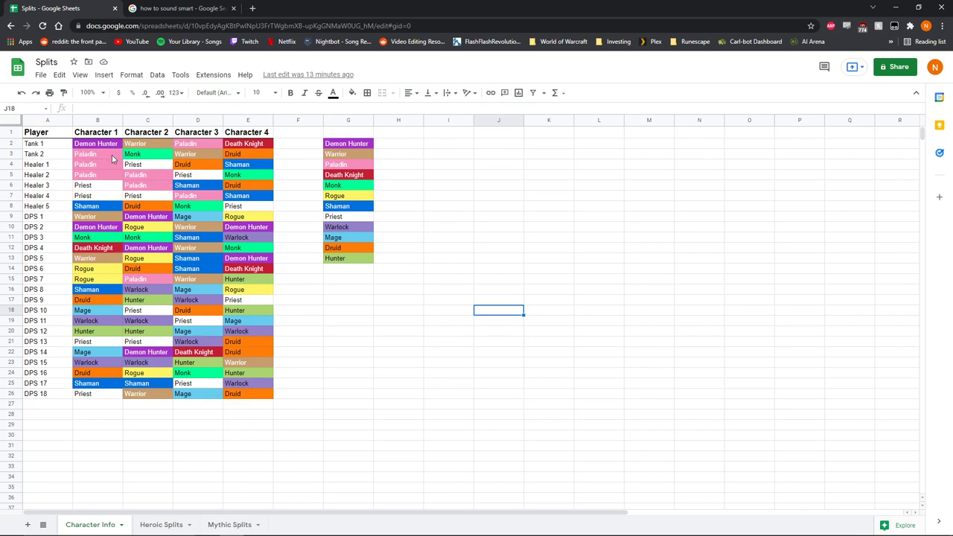
left_click(402, 438)
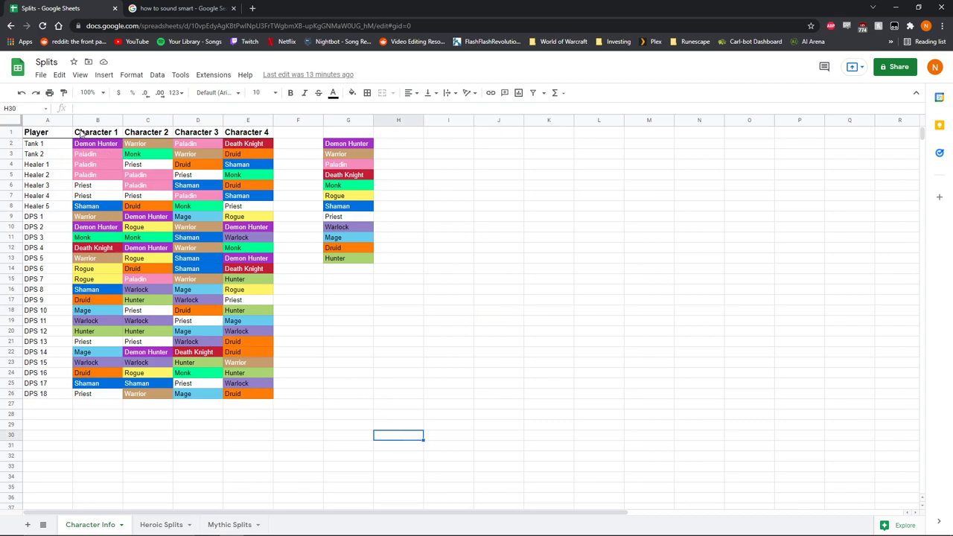
left_click(585, 366)
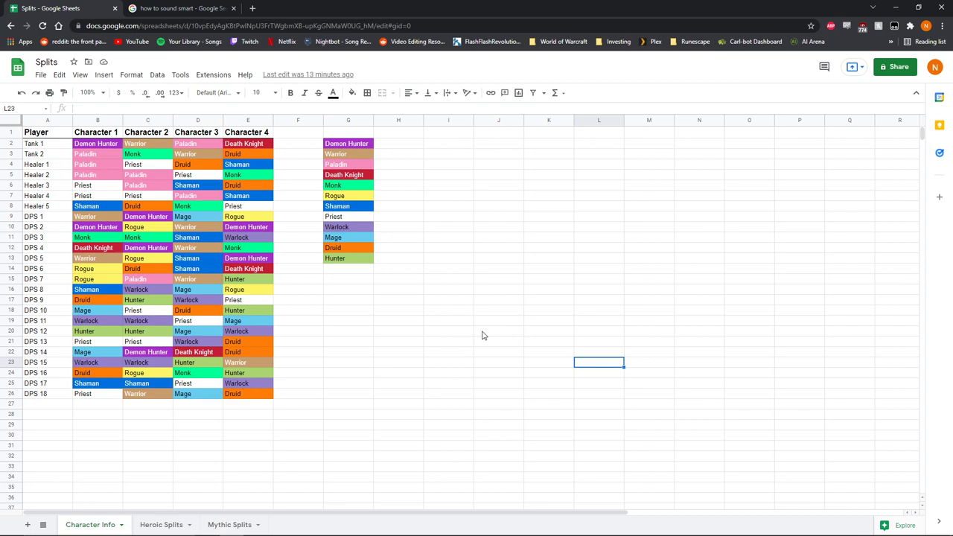
left_click(493, 352)
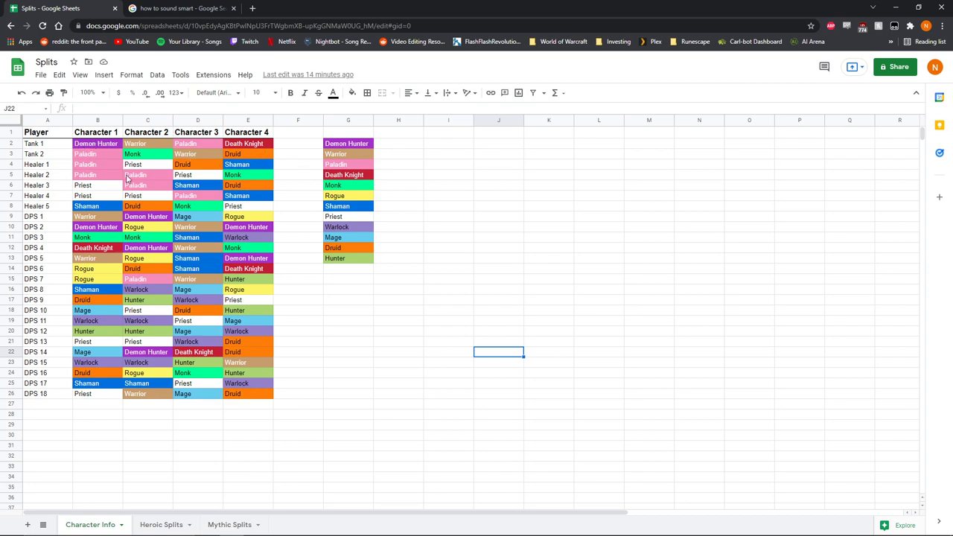
left_click(403, 399)
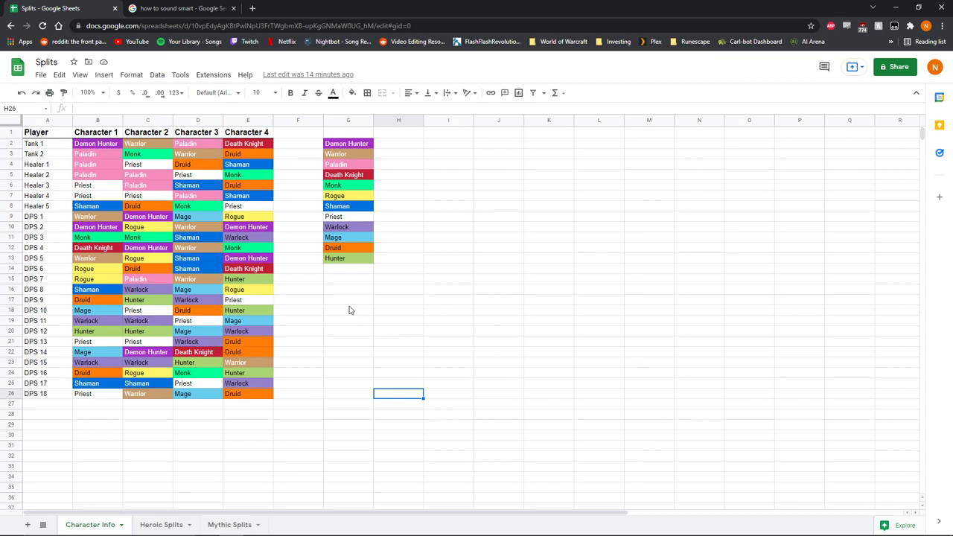
Examine the classes listed for DPS 11, DPS 12 and DPS 13 across their four characters.
left_click(90, 322)
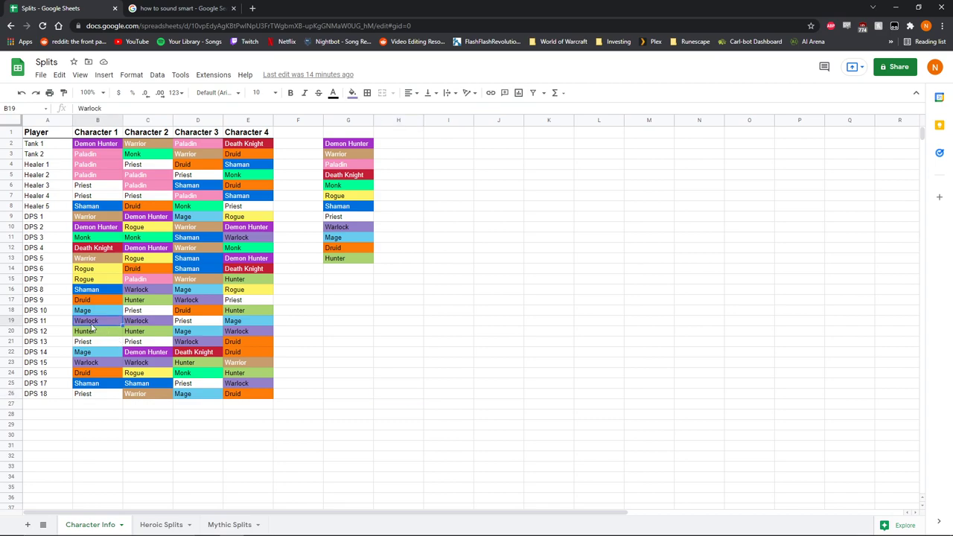
left_click(149, 321)
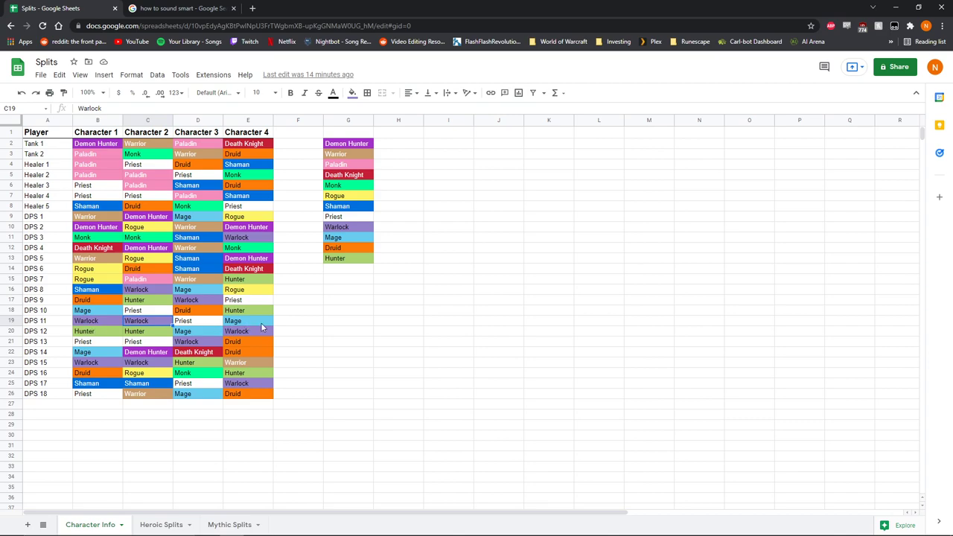
left_click(458, 383)
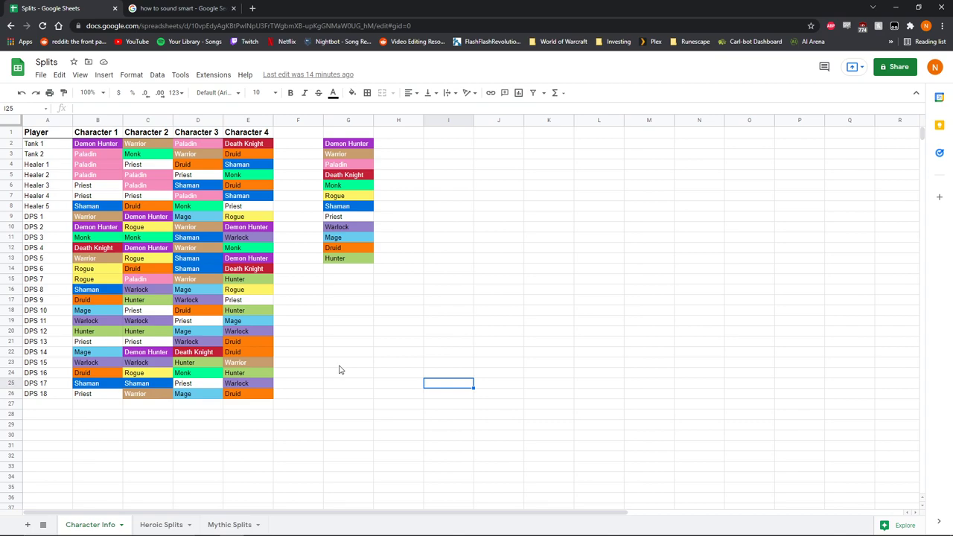
left_click(120, 333)
left_click(143, 335)
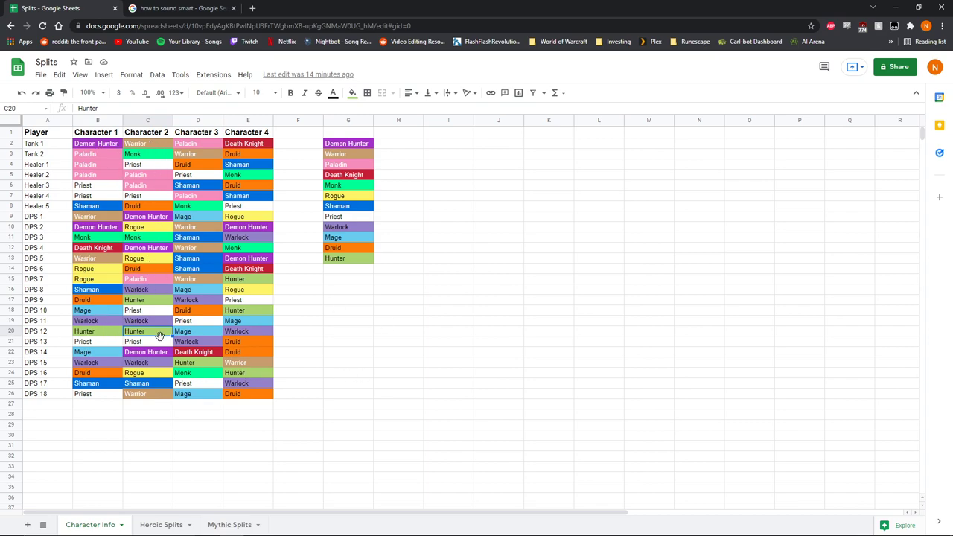
left_click(445, 373)
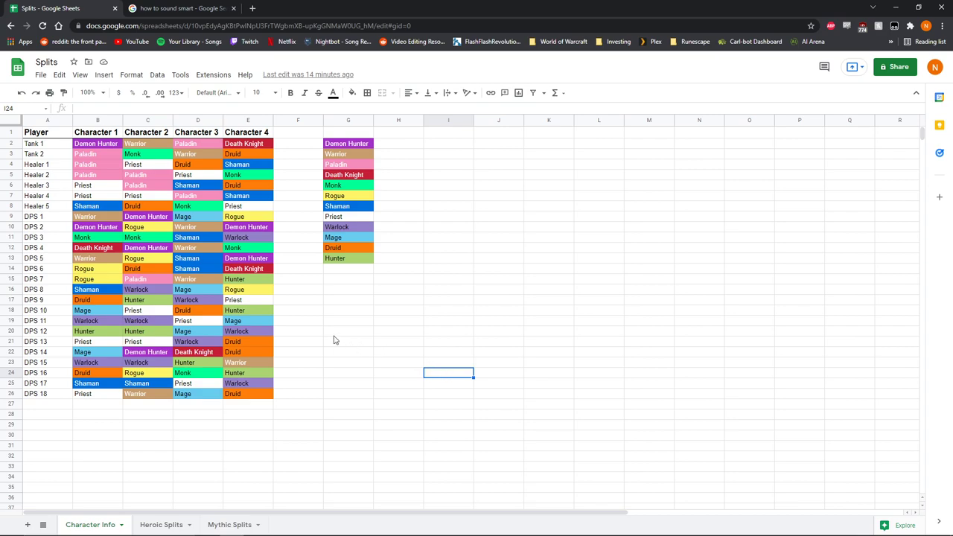
left_click(107, 342)
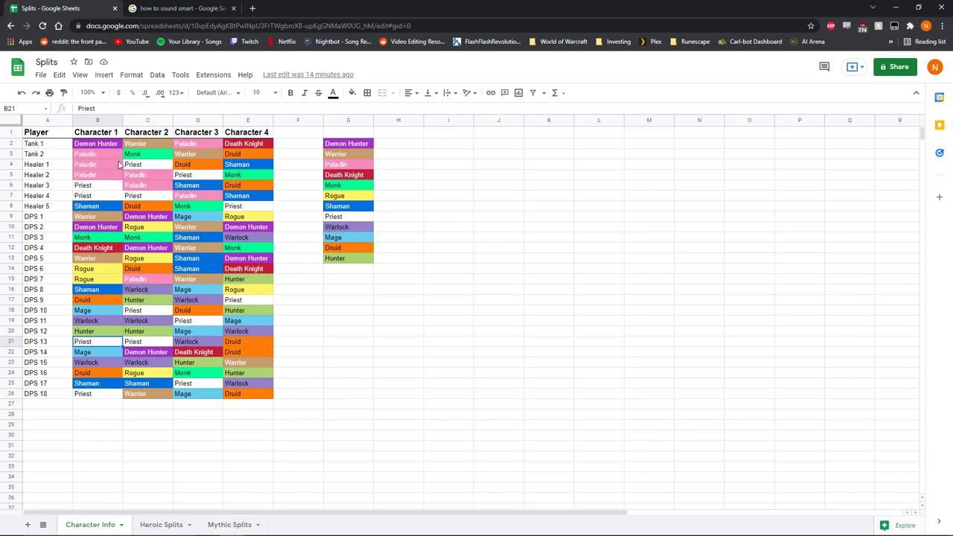
left_click(101, 325)
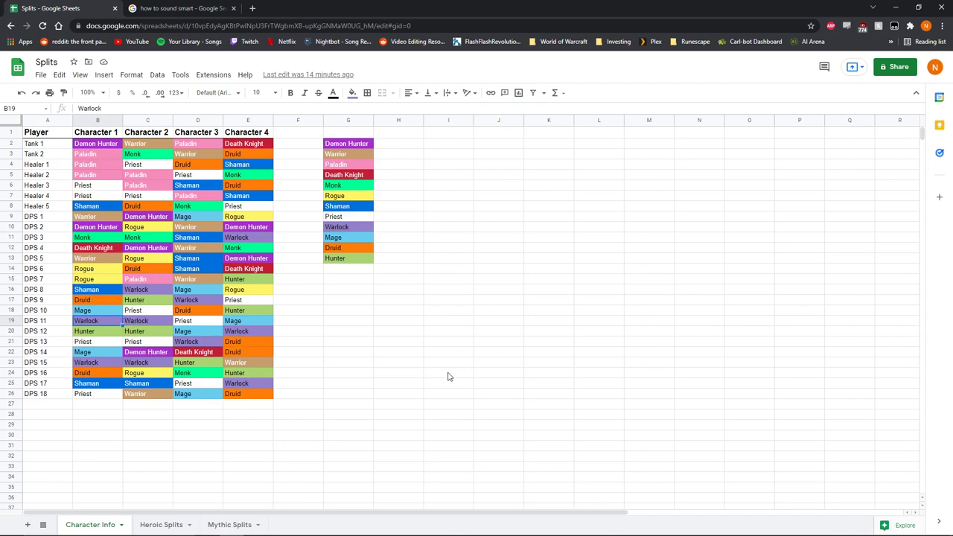
left_click(397, 372)
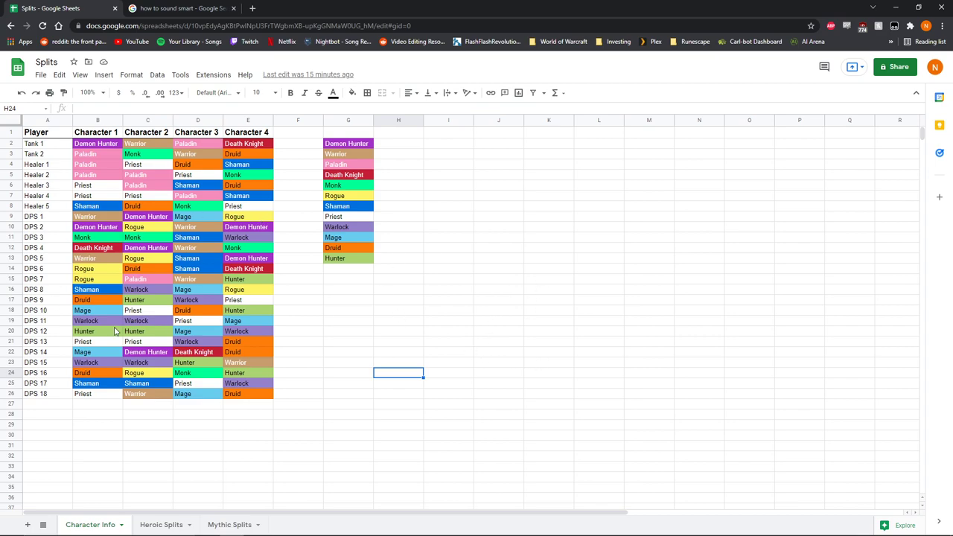
key("Right")
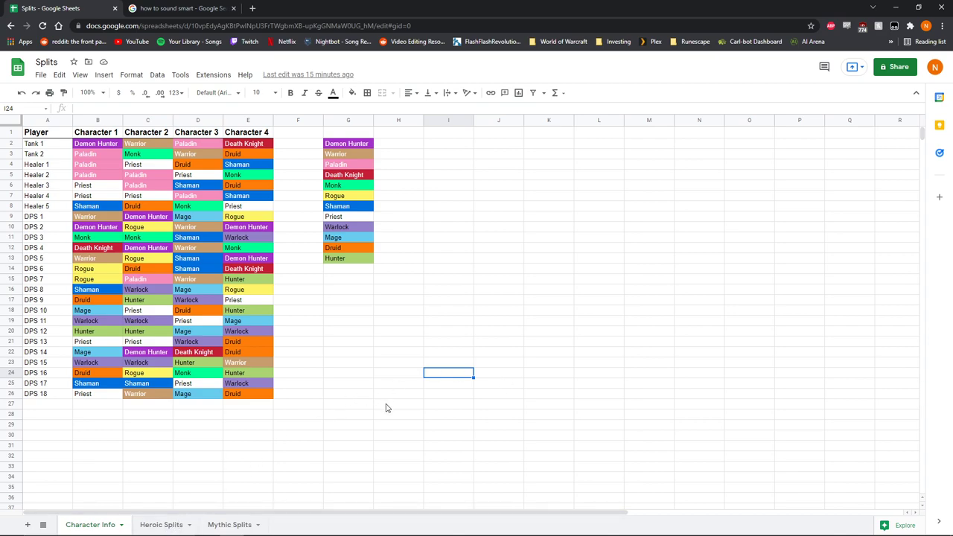
left_click(436, 364)
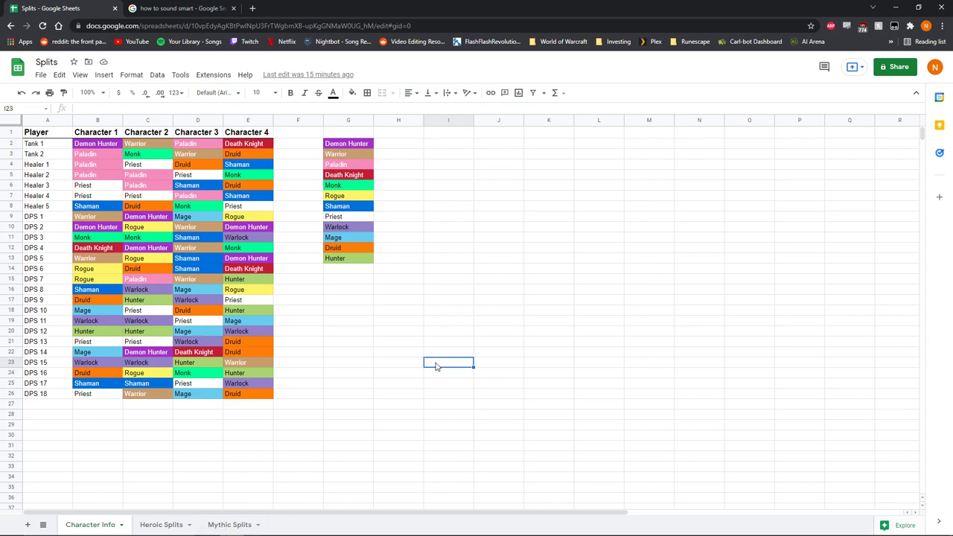
Open the Heroic Splits sheet and look over the four split tables, from Leather to Mail.
left_click(168, 524)
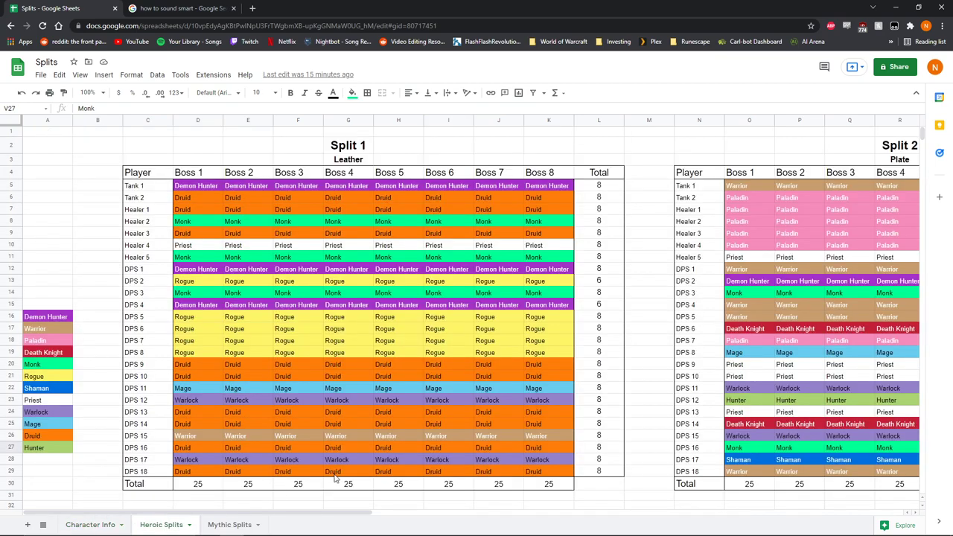
scroll(402, 495, "down", 1)
scroll(402, 495, "up", 1)
scroll(531, 367, "down", 1)
scroll(525, 368, "up", 1)
left_click_drag(319, 513, 841, 458)
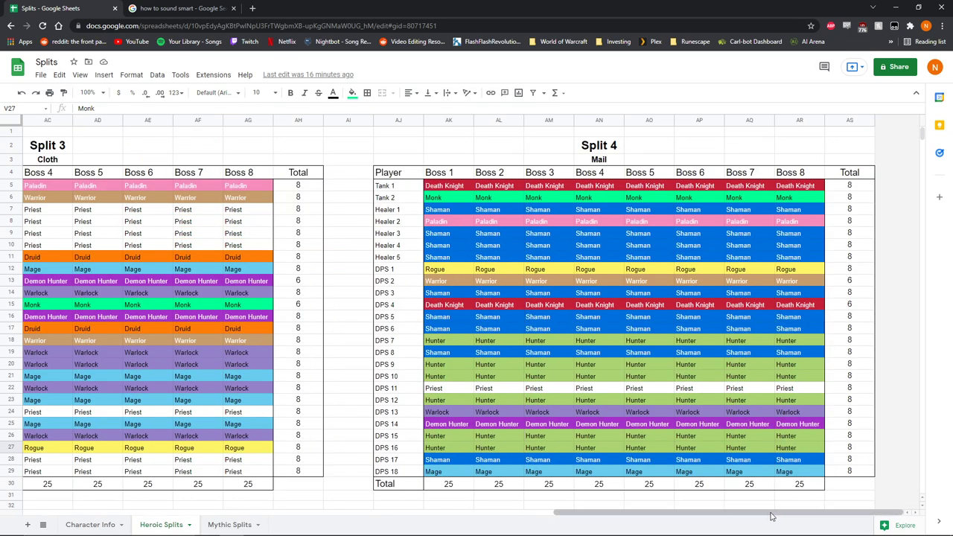
left_click_drag(770, 512, 245, 524)
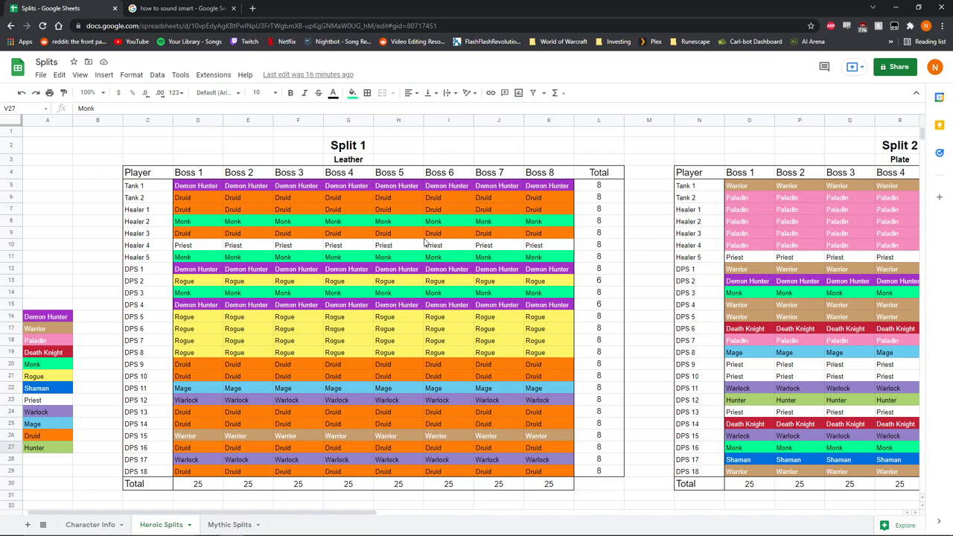
left_click_drag(335, 517, 347, 502)
Examine the Boss 1 class assignments in the Split 1 Leather table, including Healer 4, Healer 5, DPS 1, DPS 11, DPS 12 and DPS 15.
left_click(97, 247)
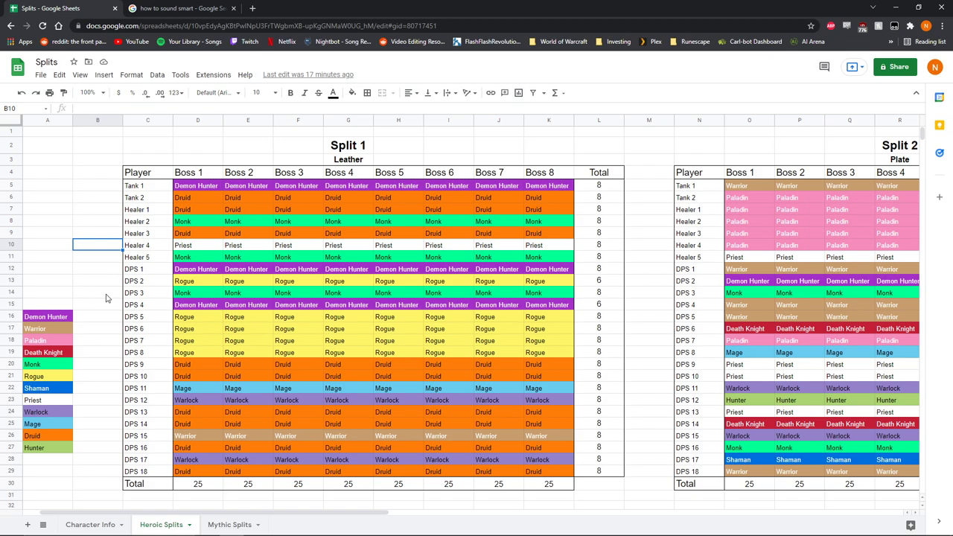
left_click(182, 393)
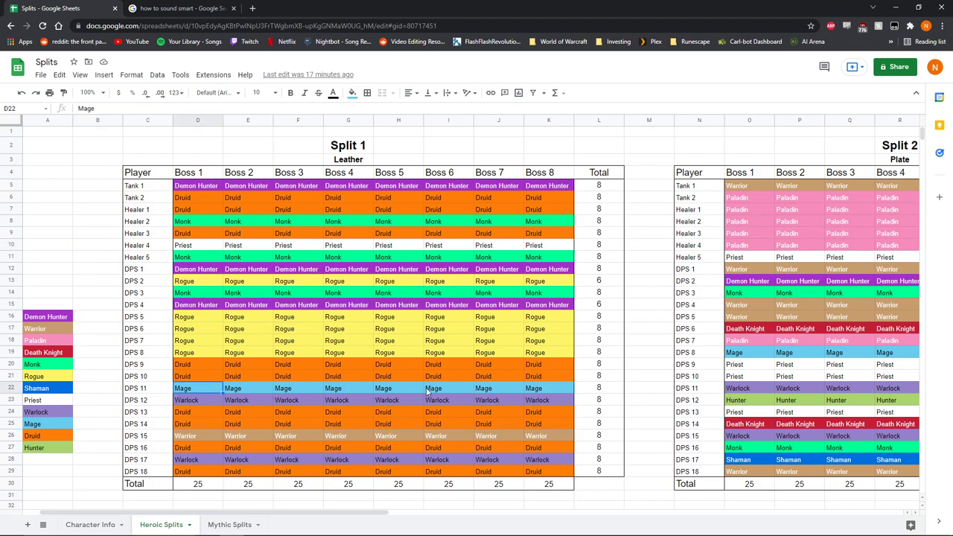
left_click(191, 247)
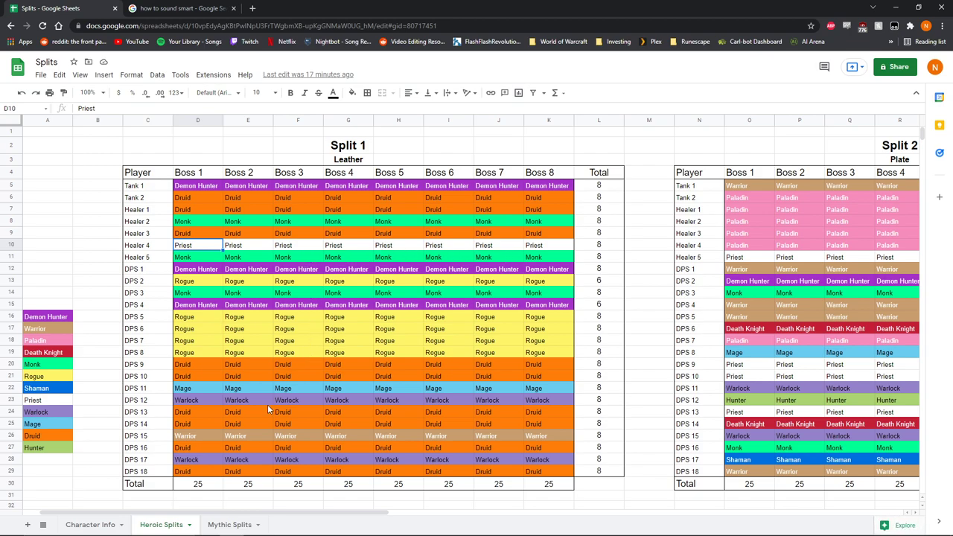
left_click(195, 439)
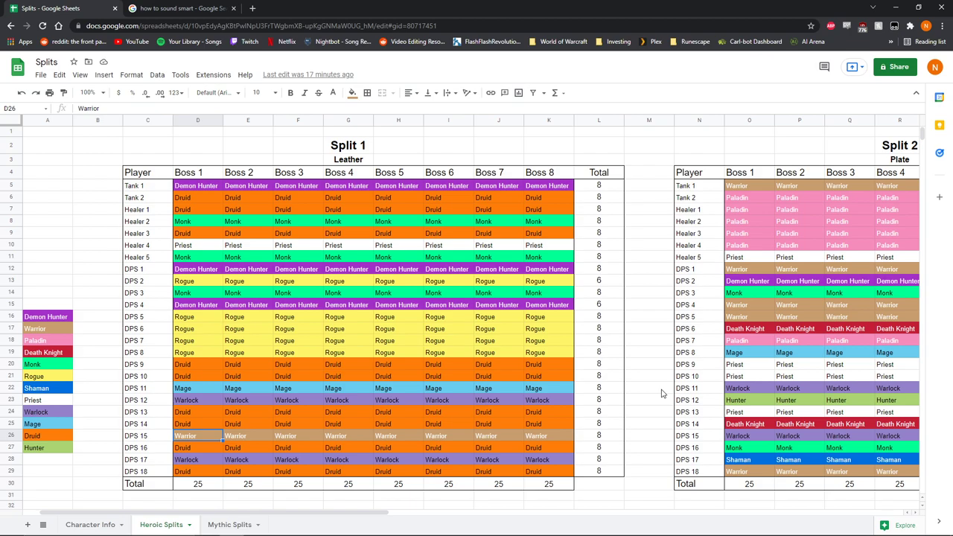
left_click(205, 402)
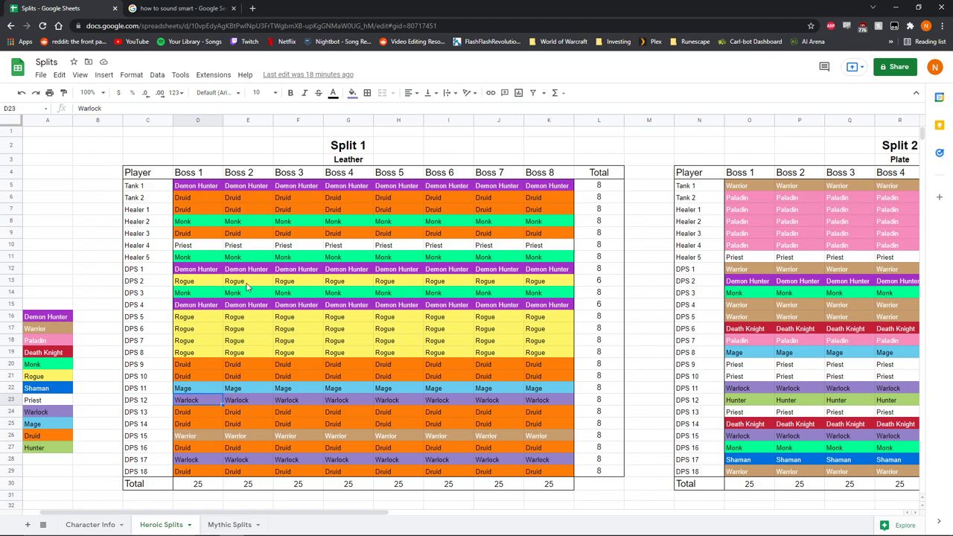
left_click(207, 258)
left_click(205, 270)
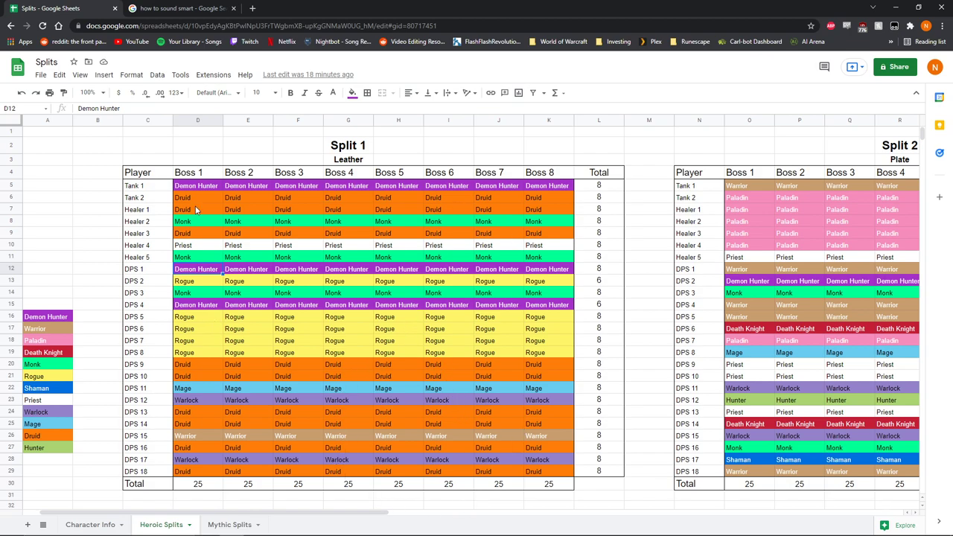
left_click(103, 256)
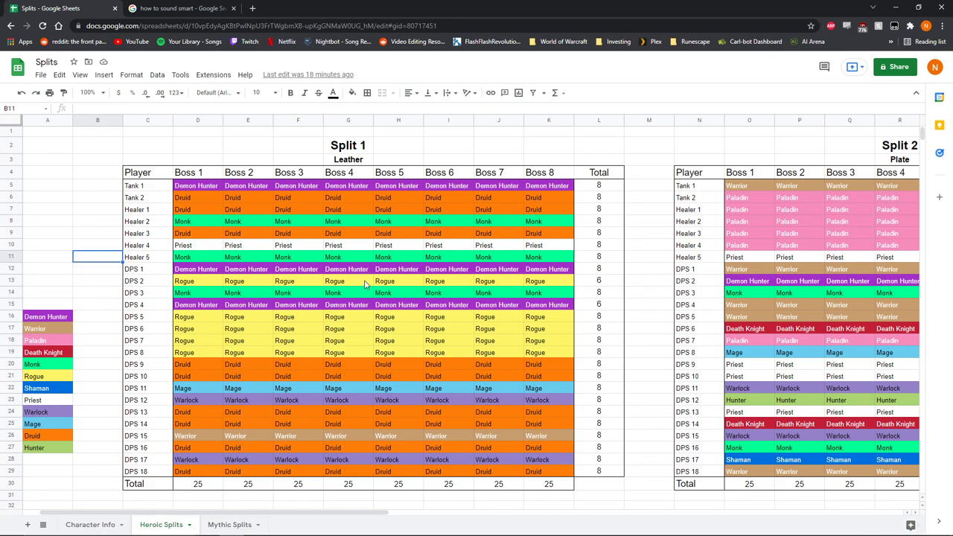
left_click(198, 392)
left_click(204, 406)
left_click(211, 438)
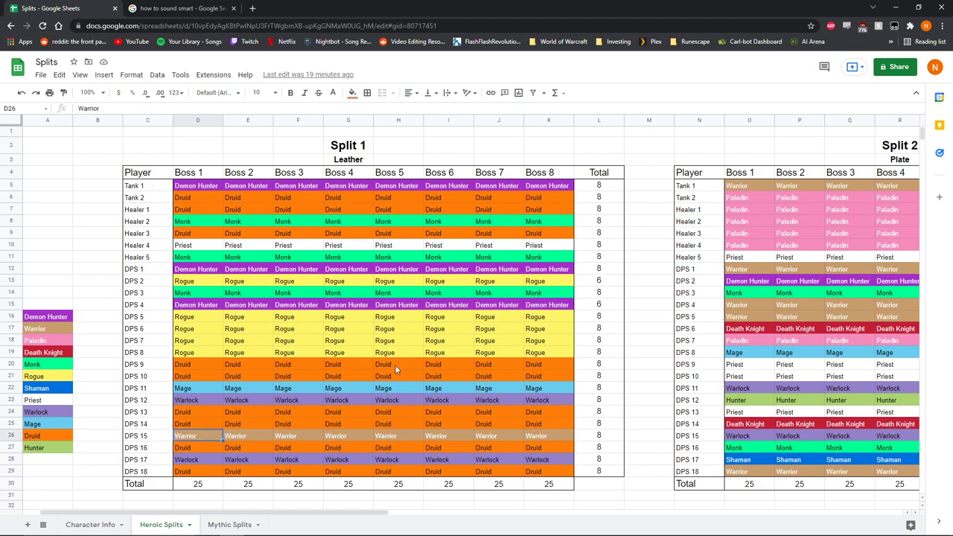
left_click(103, 270)
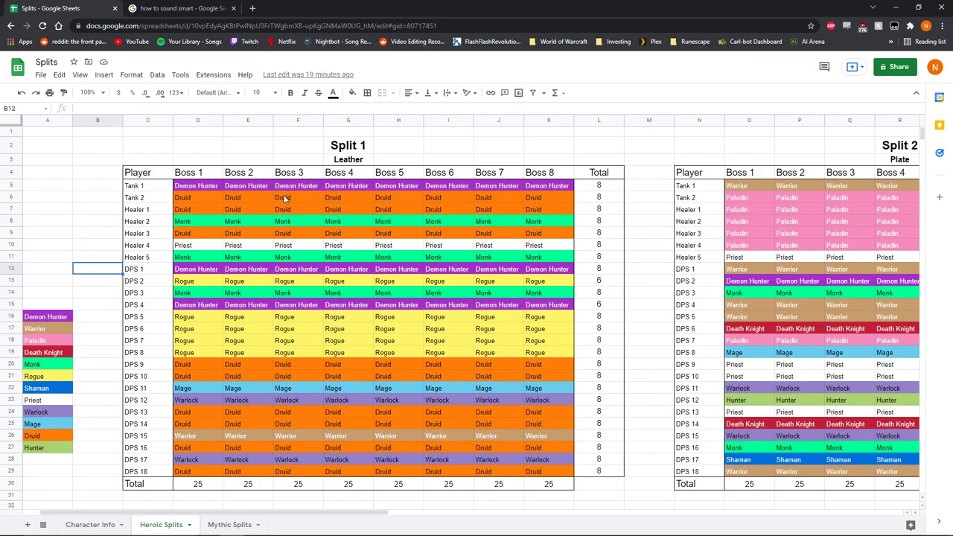
left_click(101, 209)
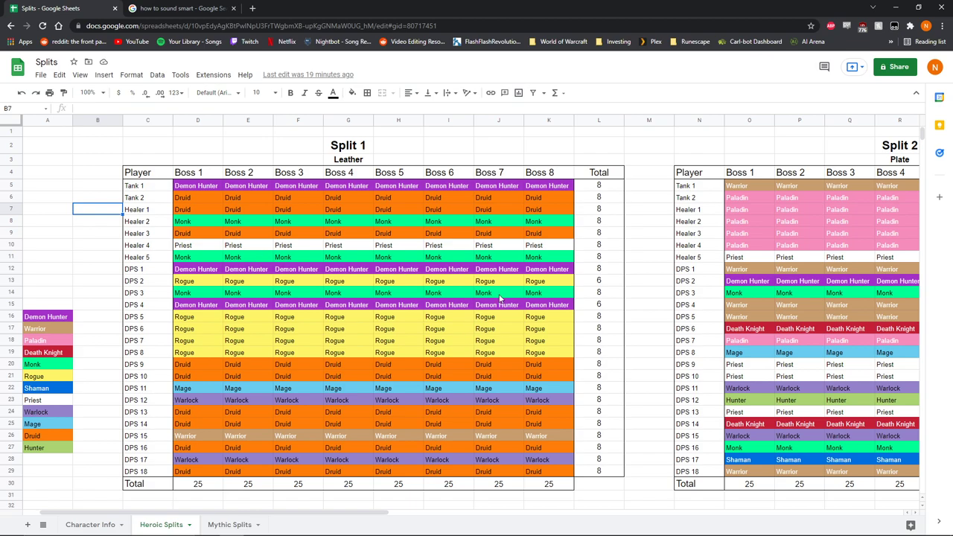
Enter Priest for DPS 10 under Boss 8 in the Split 2 Plate table.
left_click_drag(348, 512, 510, 510)
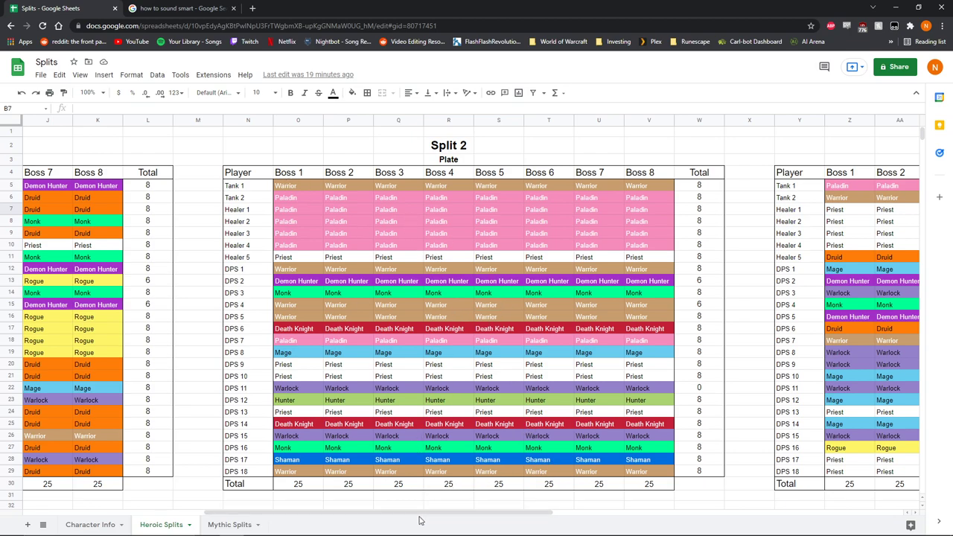
left_click_drag(441, 520, 440, 519)
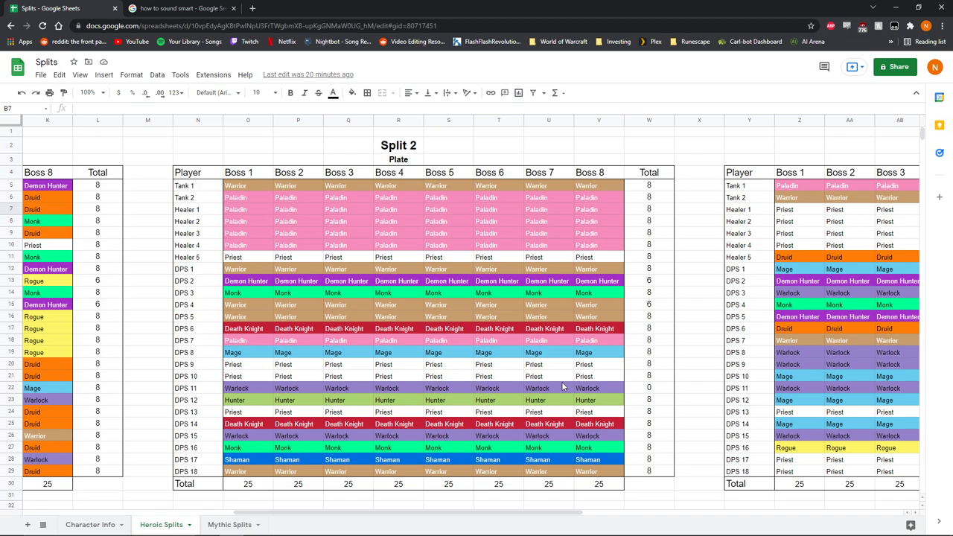
left_click(232, 378)
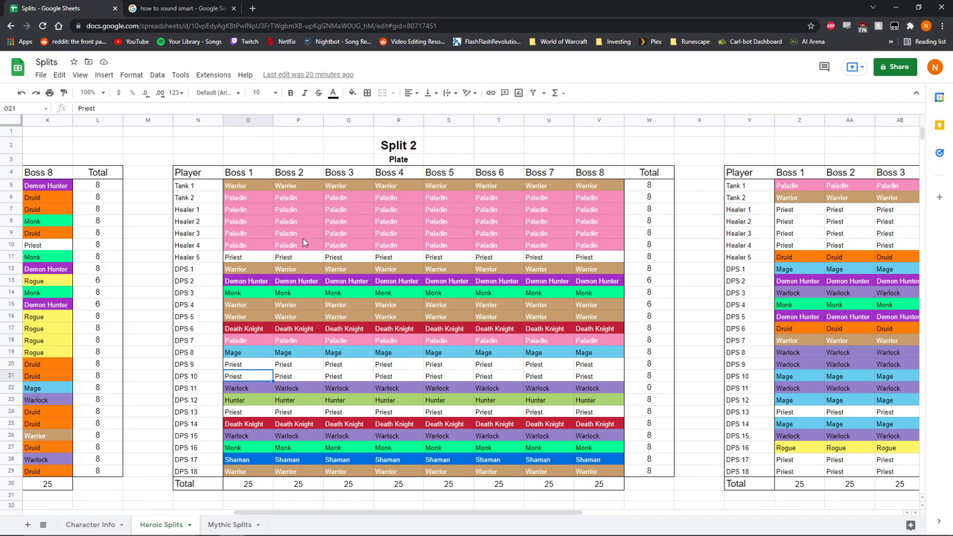
left_click(659, 384)
left_click(618, 378)
type("Priest")
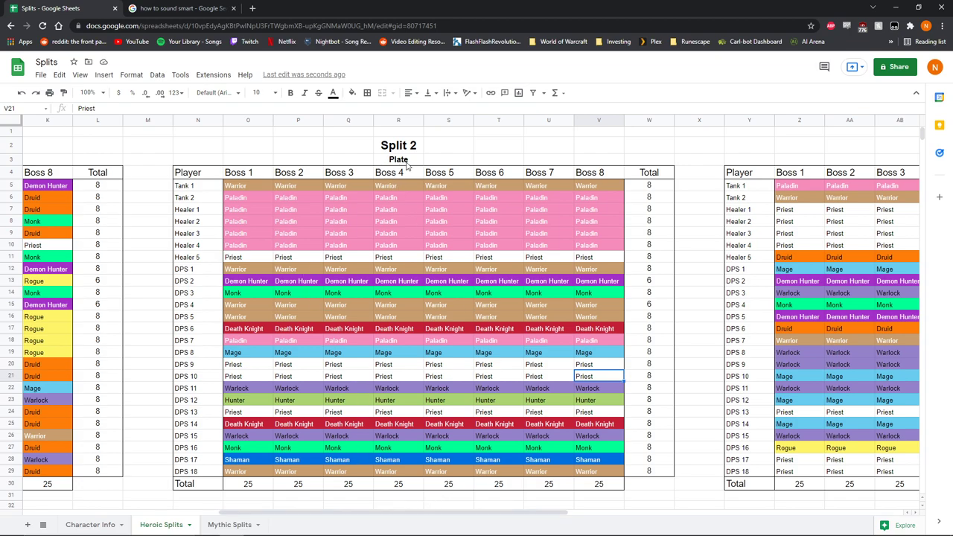
Examine the Boss 1 class assignments in the Split 2 Plate table for Tank 1, DPS 15, DPS 13, DPS 8, DPS 4, DPS 3 and DPS 2.
left_click_drag(430, 513, 470, 514)
left_click(253, 188)
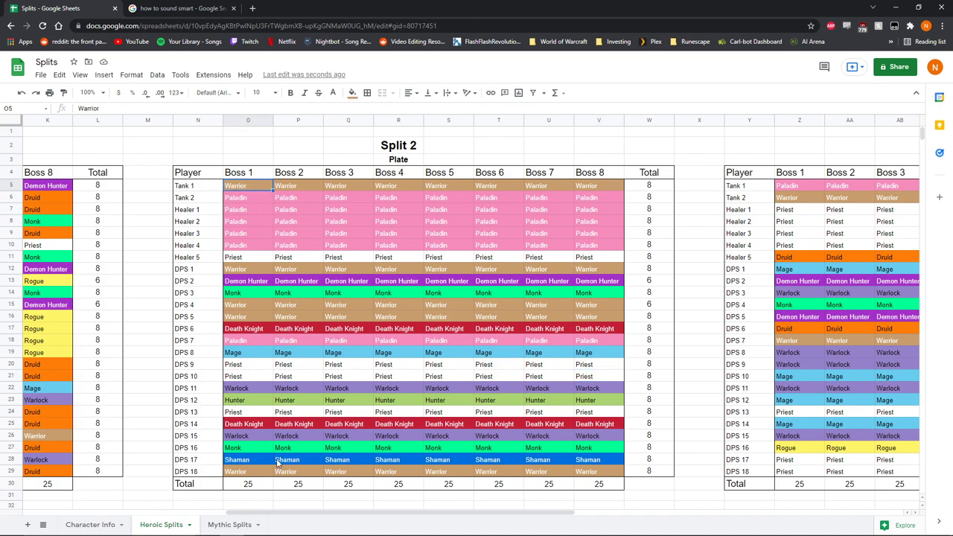
left_click(252, 437)
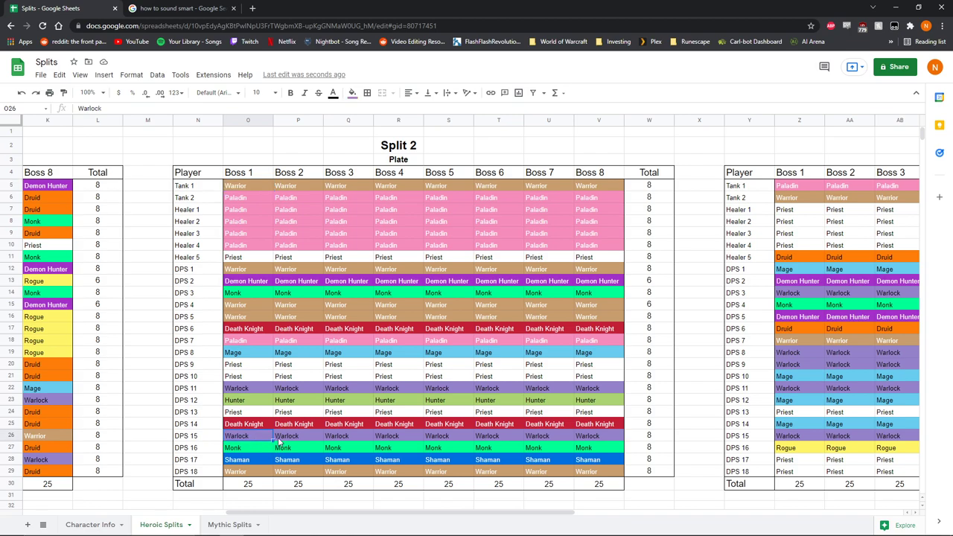
left_click(261, 414)
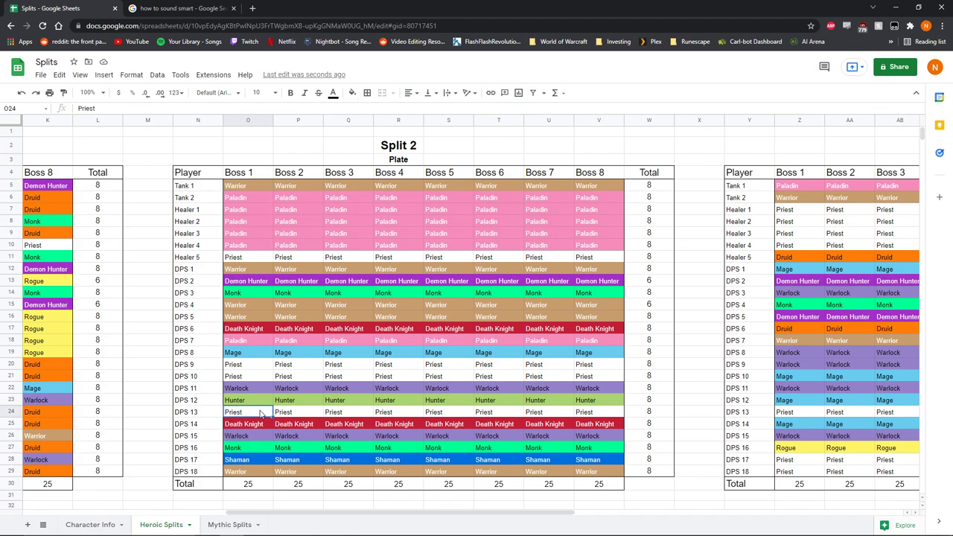
left_click(259, 355)
left_click(251, 305)
left_click(247, 293)
left_click(250, 284)
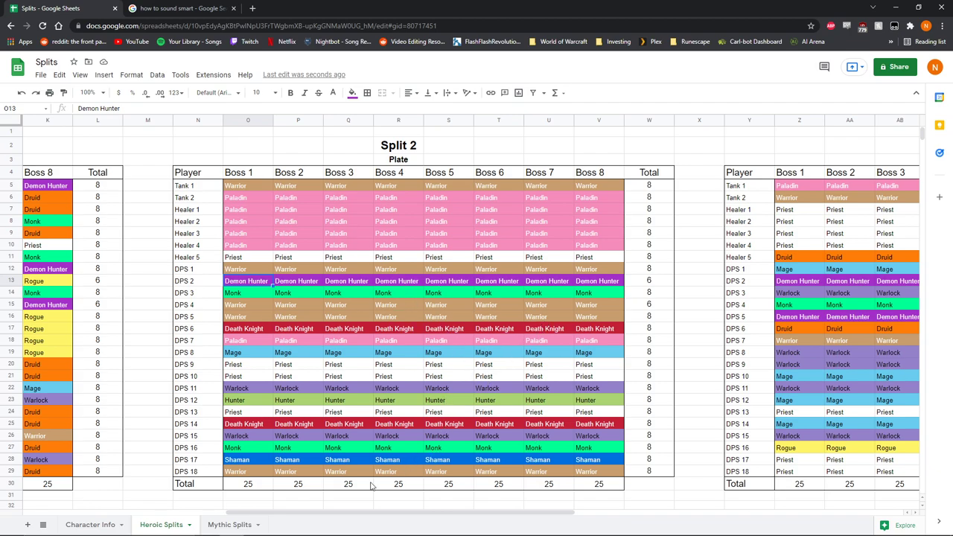
Review the Split 3 Cloth table, checking the DPS 16 assignment under Boss 8 and Boss 1.
left_click_drag(368, 512, 528, 511)
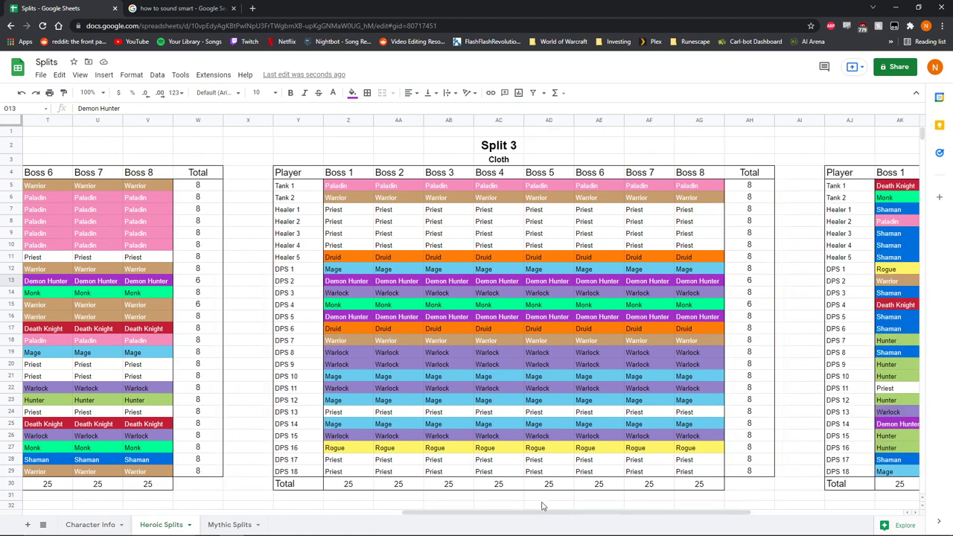
left_click_drag(517, 514, 533, 514)
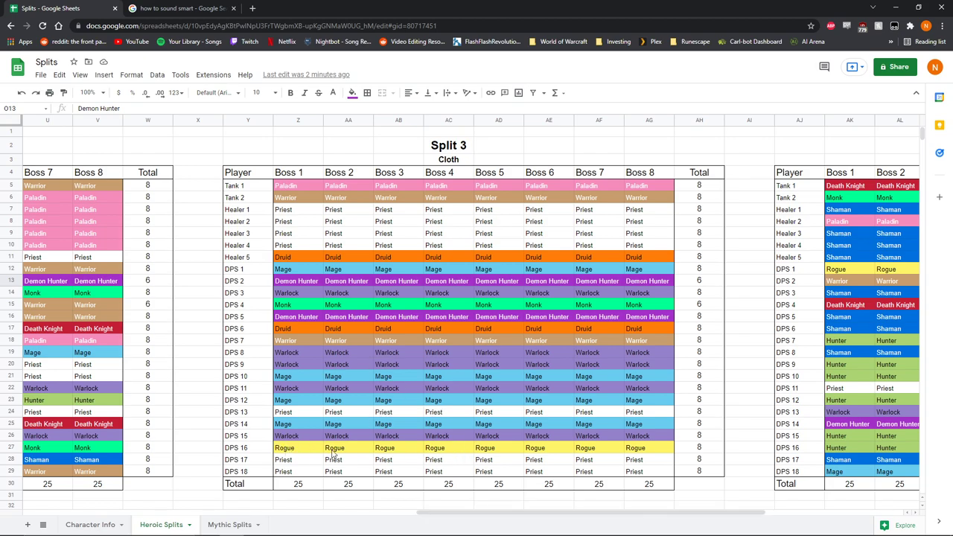
left_click(645, 447)
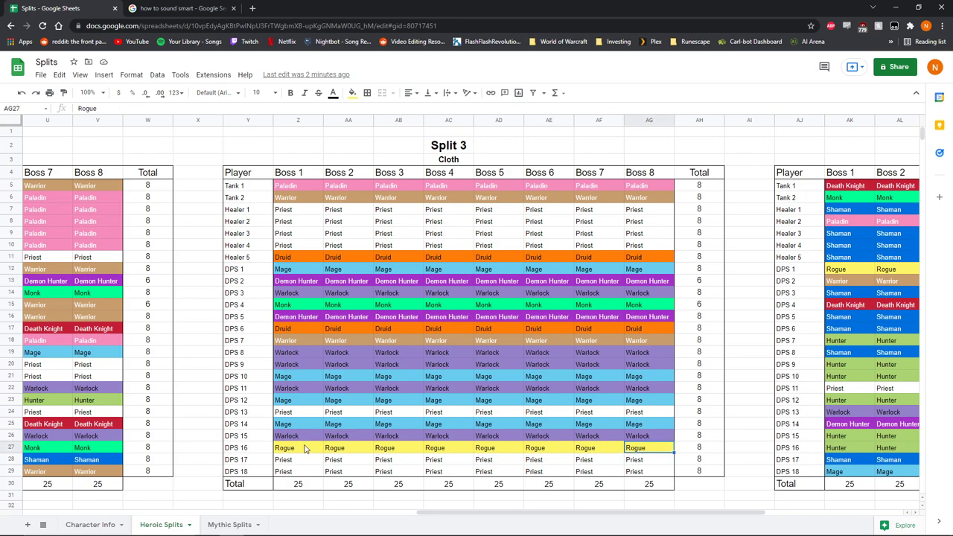
left_click(281, 449)
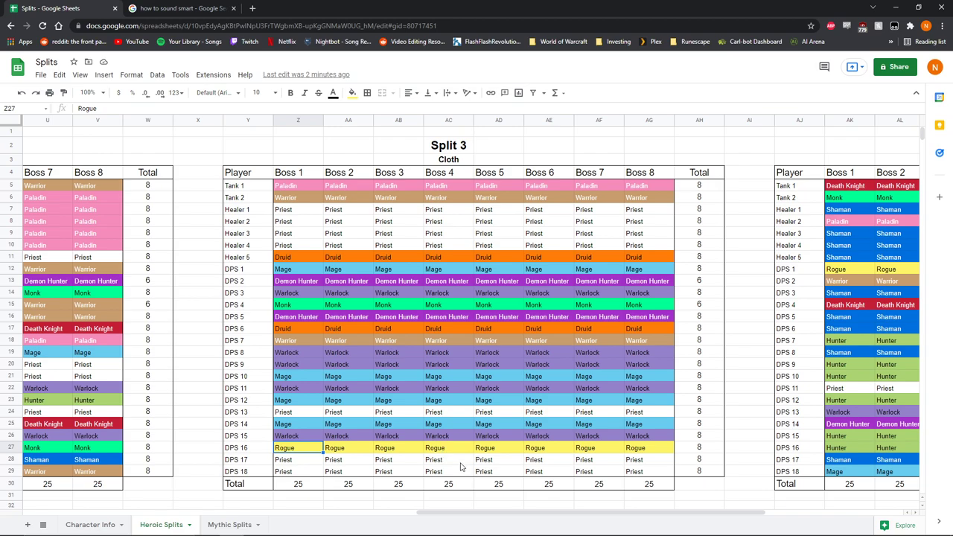
Examine the Boss 1 assignments in the Split 4 Mail table for DPS 2, Tank 2, DPS 14, DPS 13, DPS 18 and DPS 1.
left_click(400, 514)
left_click_drag(460, 515, 634, 501)
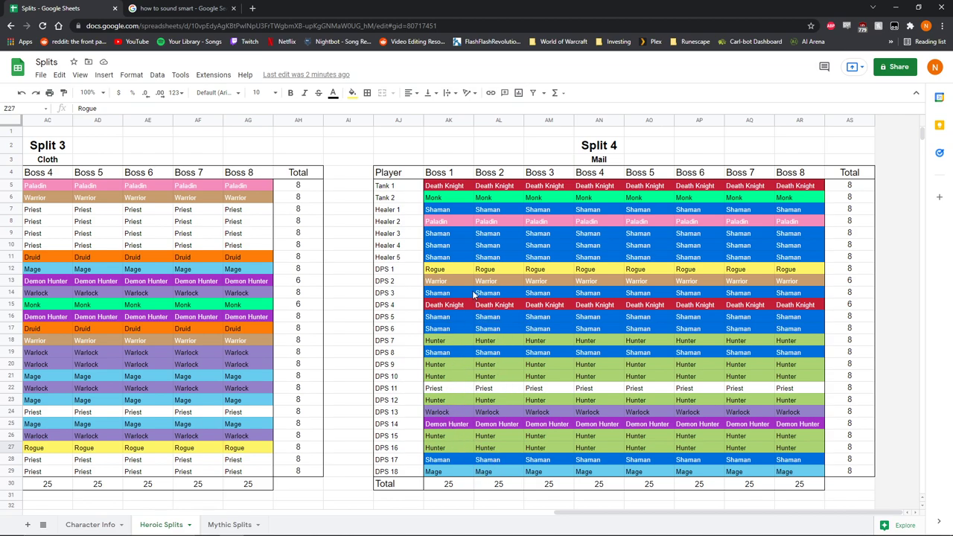
left_click(451, 283)
left_click(461, 199)
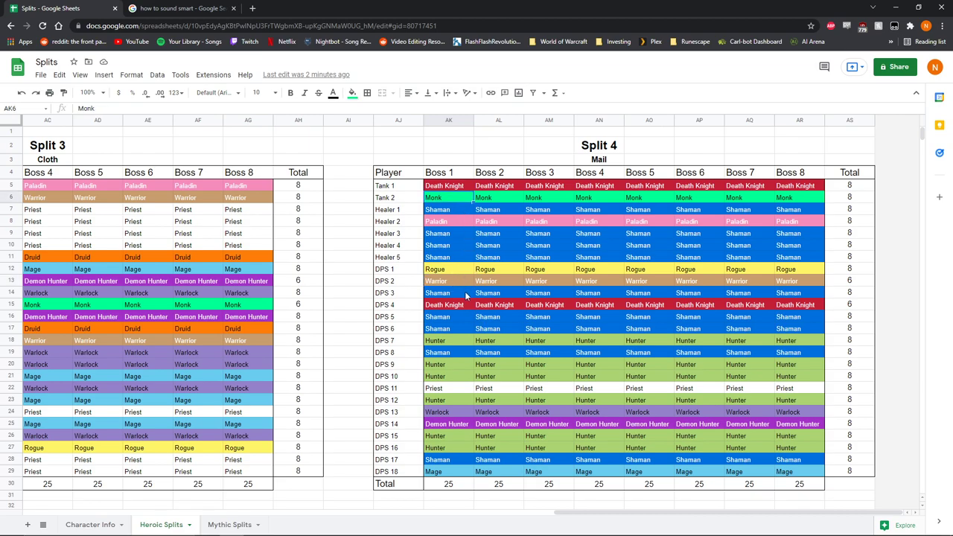
left_click(456, 425)
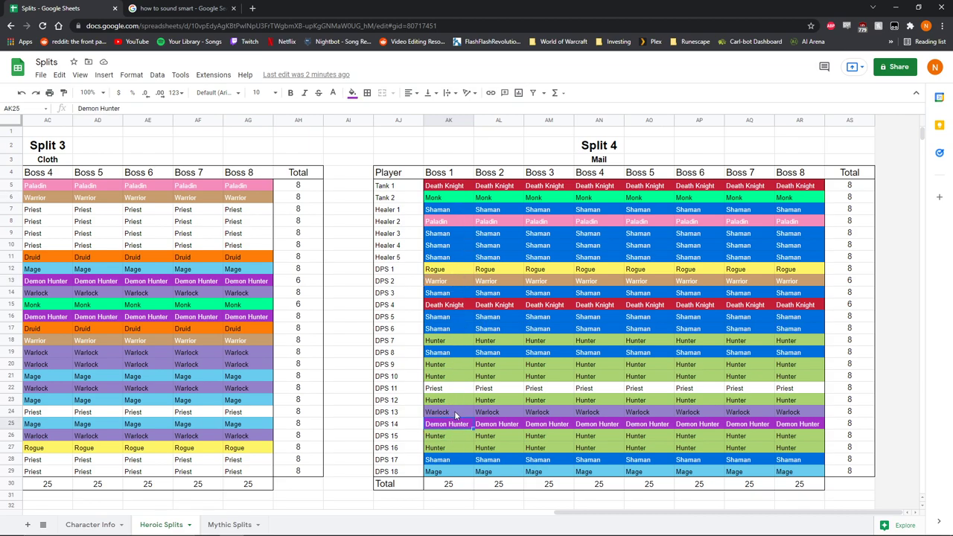
left_click(454, 410)
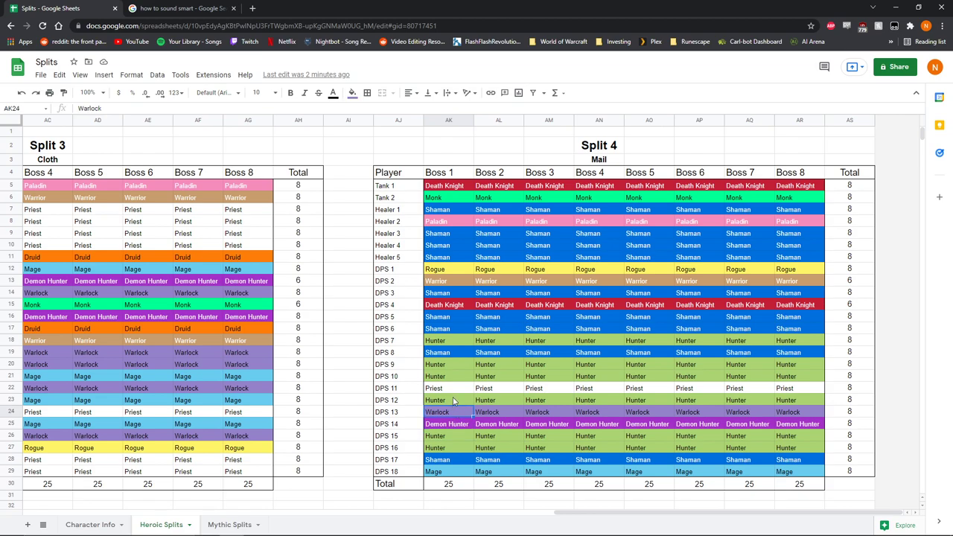
left_click(466, 472)
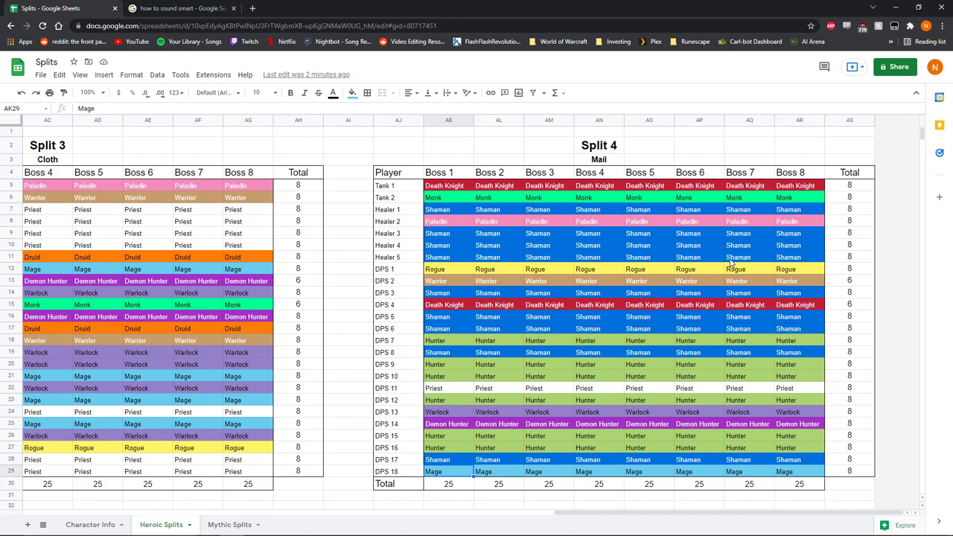
left_click(439, 271)
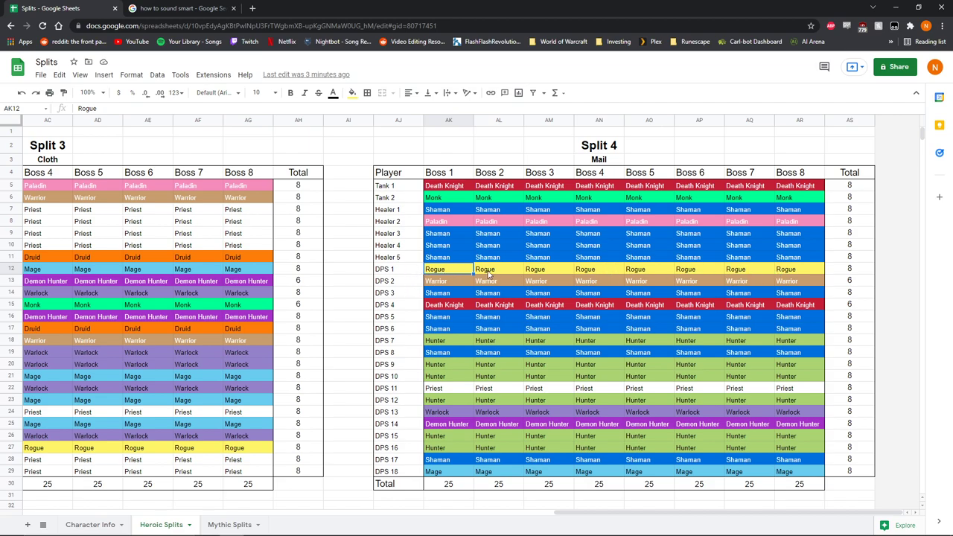
Review Healer 2's assignments from Boss 1 to Boss 8 in the Split 4 Mail table, plus DPS 1 and DPS 4 under Boss 1.
left_click(450, 223)
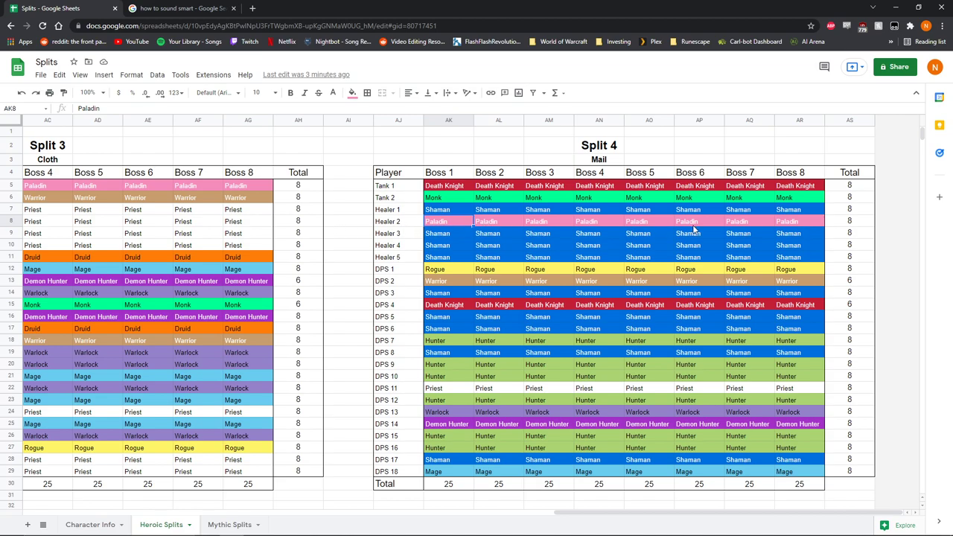
left_click(795, 226)
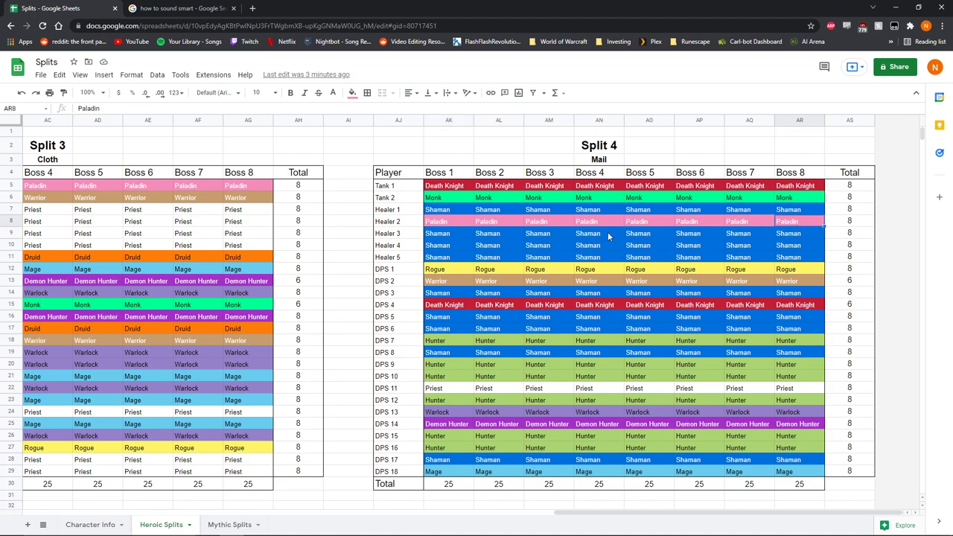
left_click(461, 224)
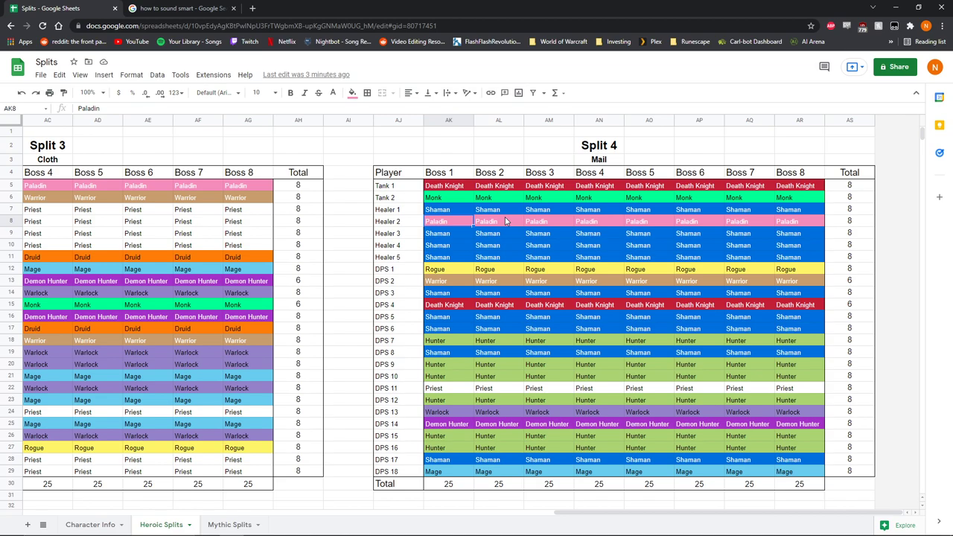
left_click(505, 221)
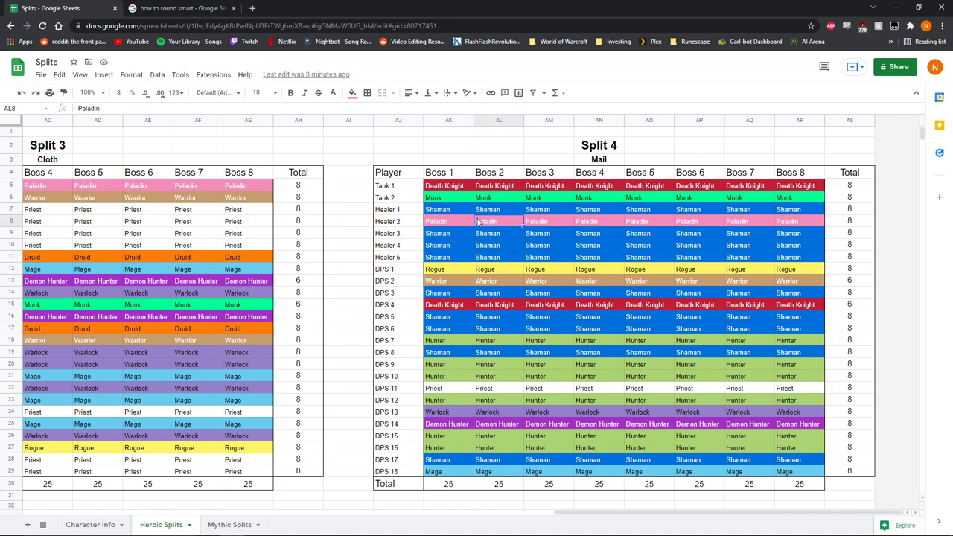
left_click(560, 225)
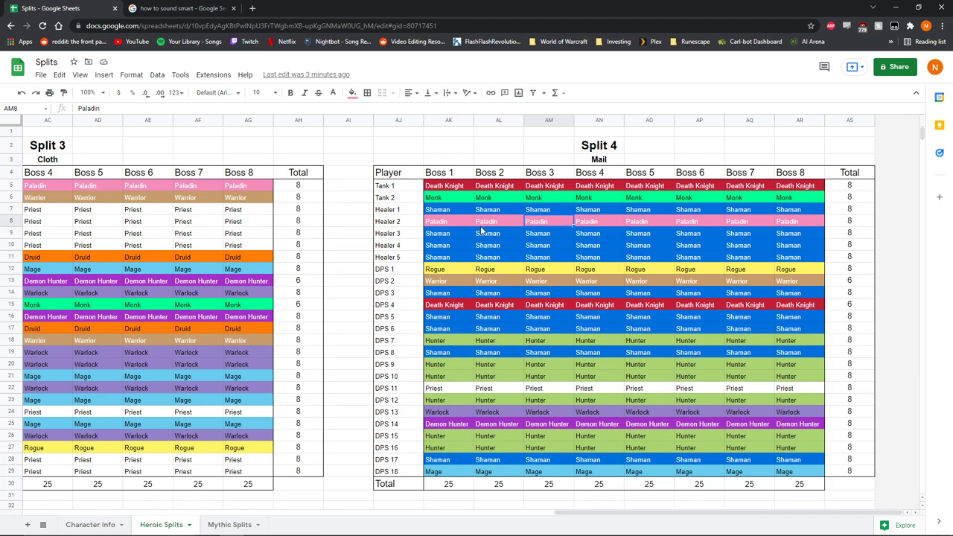
left_click(439, 221)
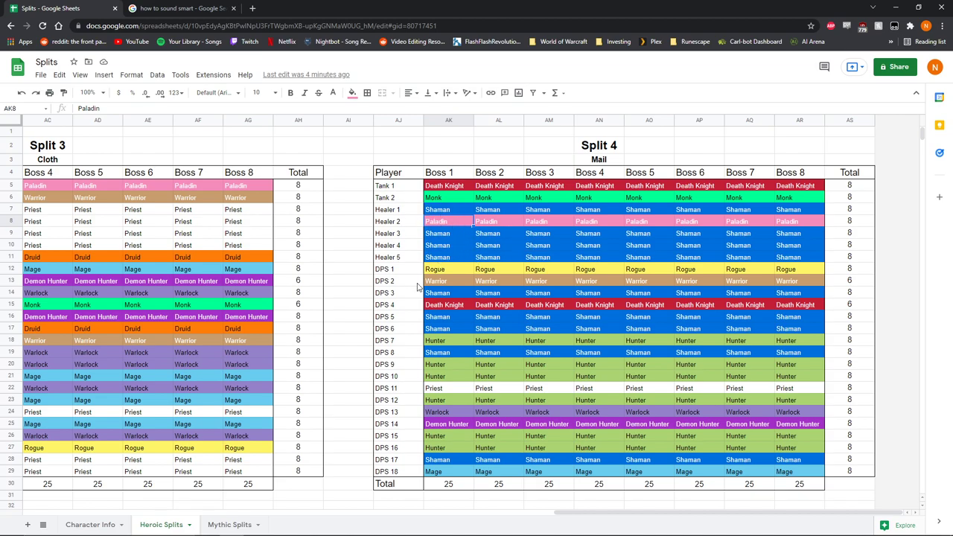
left_click(455, 270)
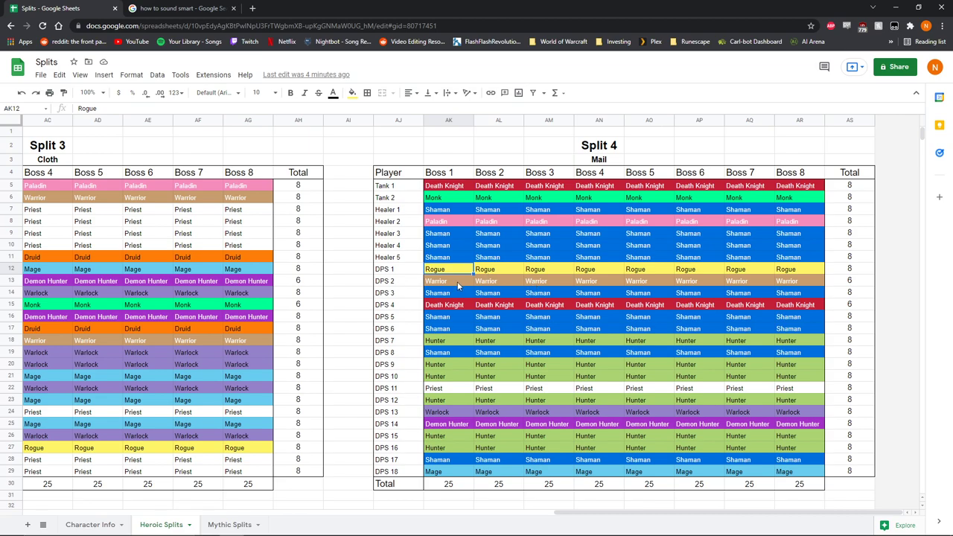
left_click(450, 306)
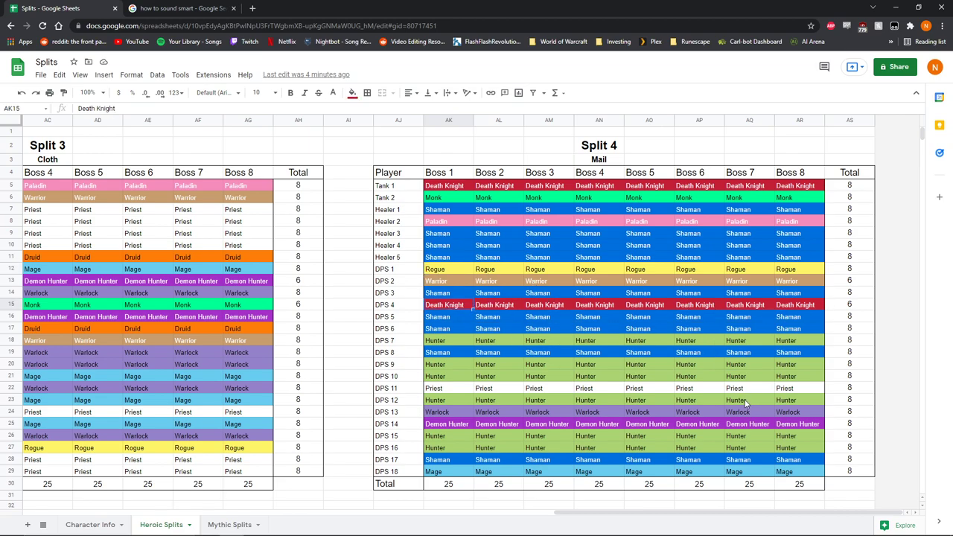
Return to the Split 1 Leather table and examine Healer 1's assignments from Boss 1 to Boss 7 and the Boss 8 column.
left_click_drag(601, 514, 121, 506)
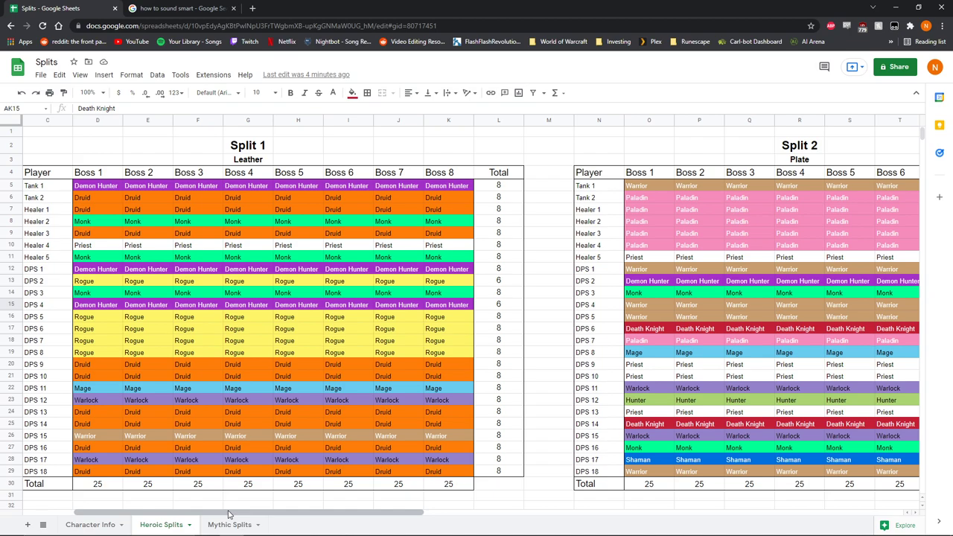
left_click_drag(226, 513, 199, 509)
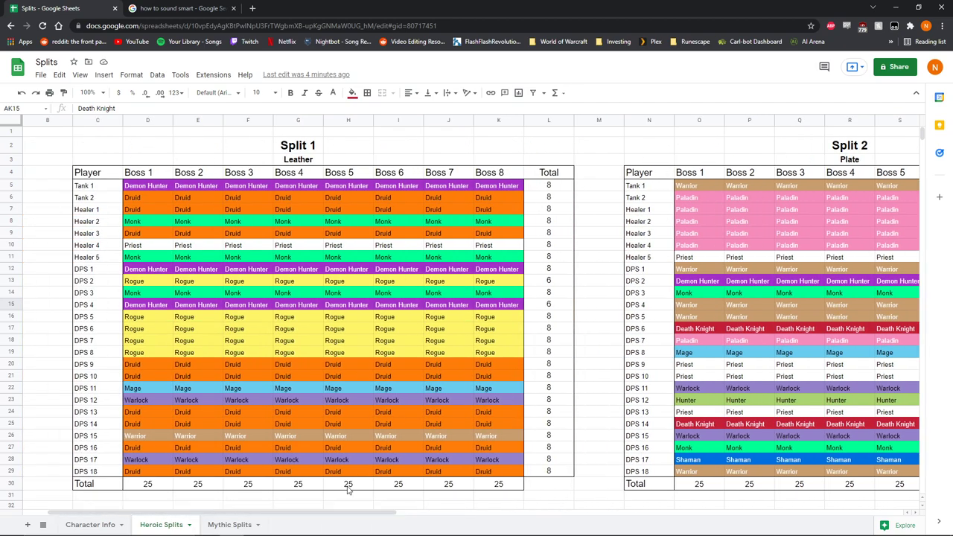
left_click_drag(289, 515, 301, 489)
left_click(141, 212)
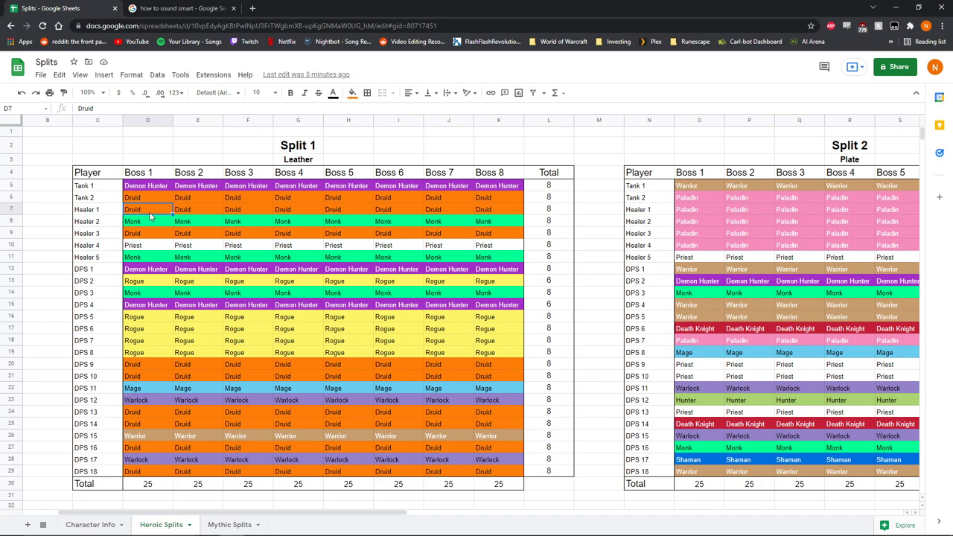
left_click(443, 209)
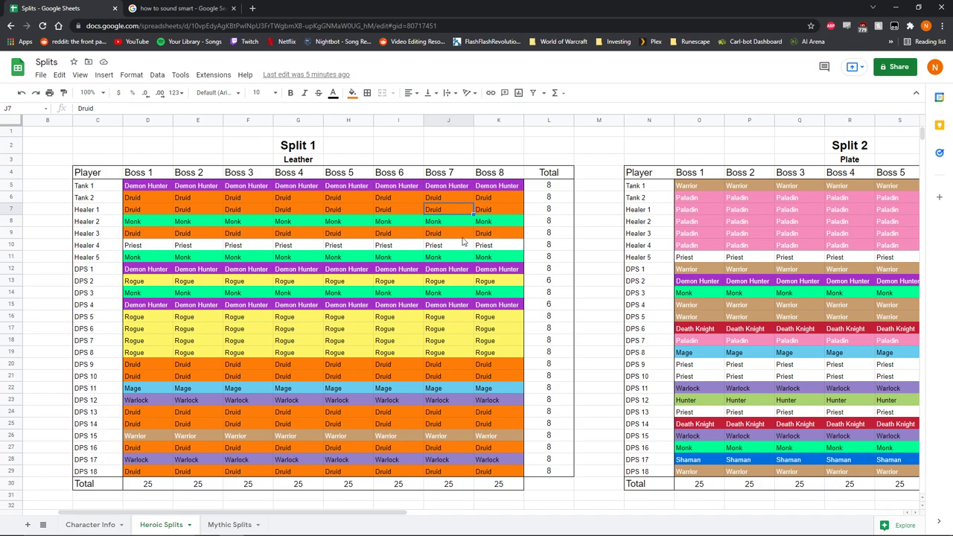
left_click(137, 212)
left_click(457, 211)
left_click_drag(368, 515, 422, 508)
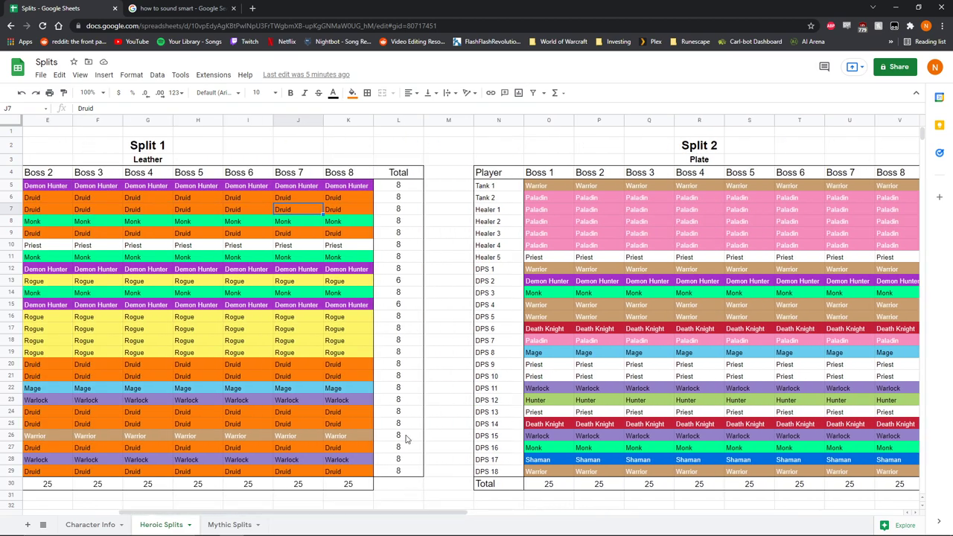
left_click_drag(333, 516, 248, 514)
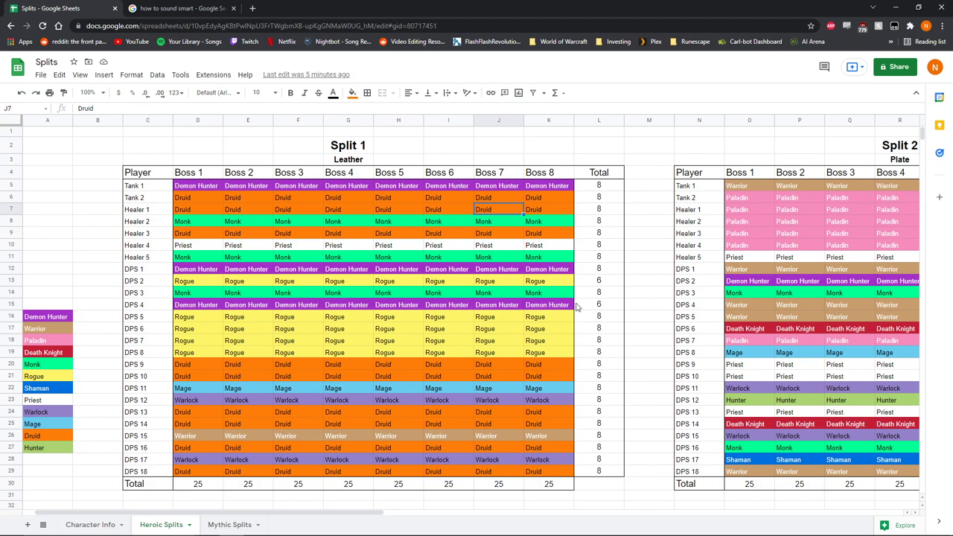
left_click(555, 175)
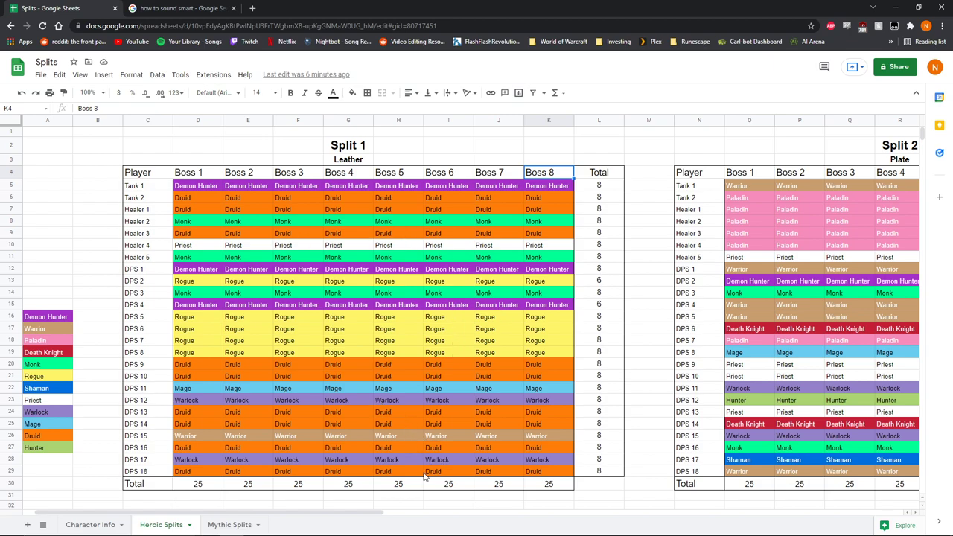
mouse_move(363, 516)
left_mouse_down()
mouse_move(886, 472)
mouse_move(376, 506)
left_mouse_up()
Compare the Mythic Splits sheet with the Heroic Splits sheet, checking the Boss 1 total of the mythic Split 1 table.
left_click(232, 523)
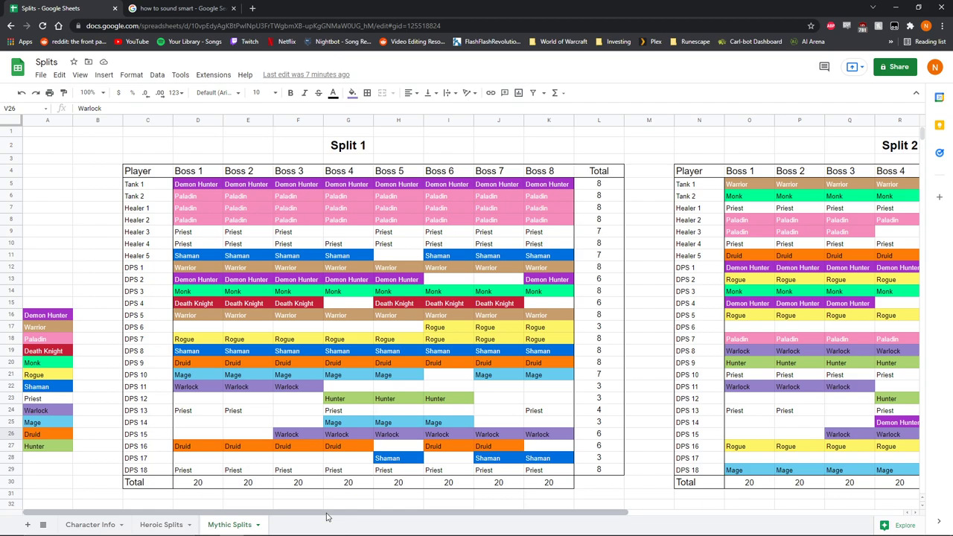
left_click(172, 524)
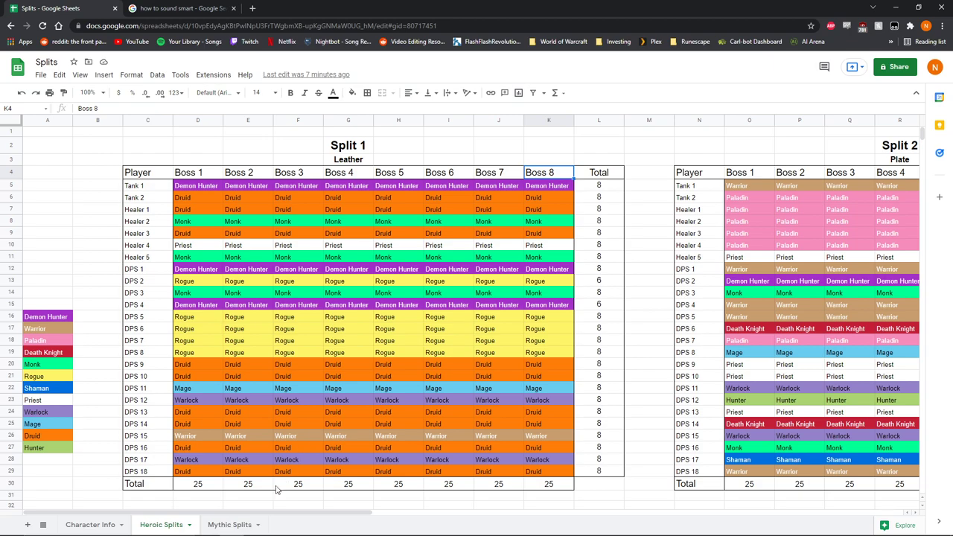
left_click(229, 524)
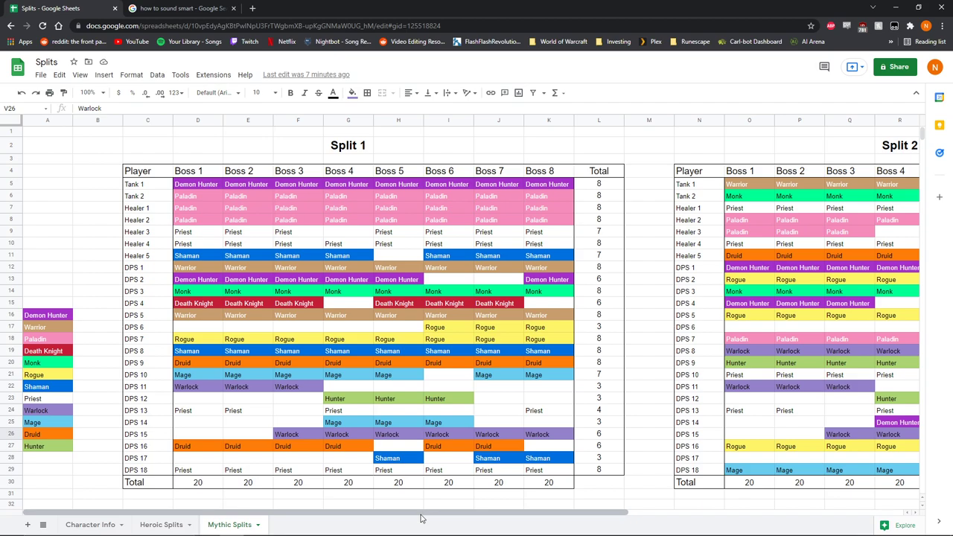
mouse_move(226, 514)
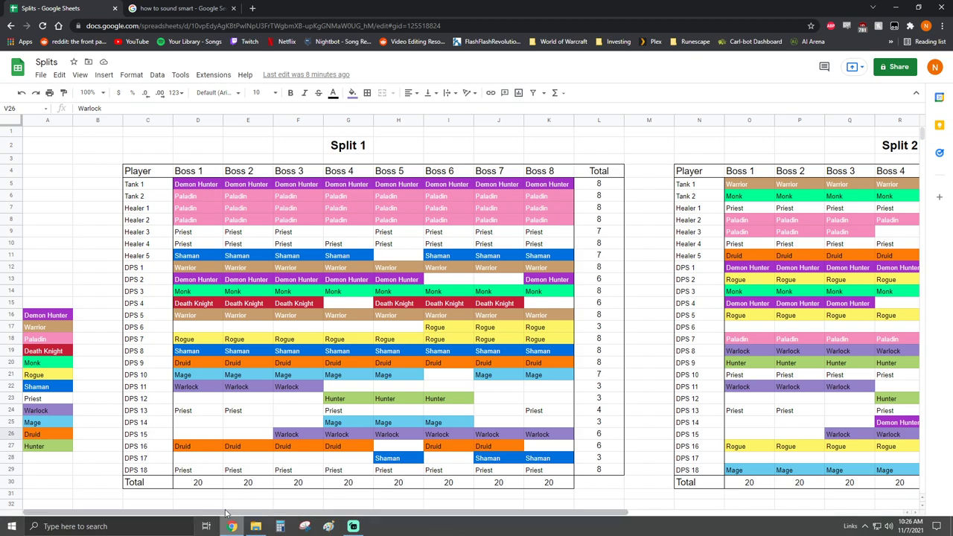
left_click(205, 495)
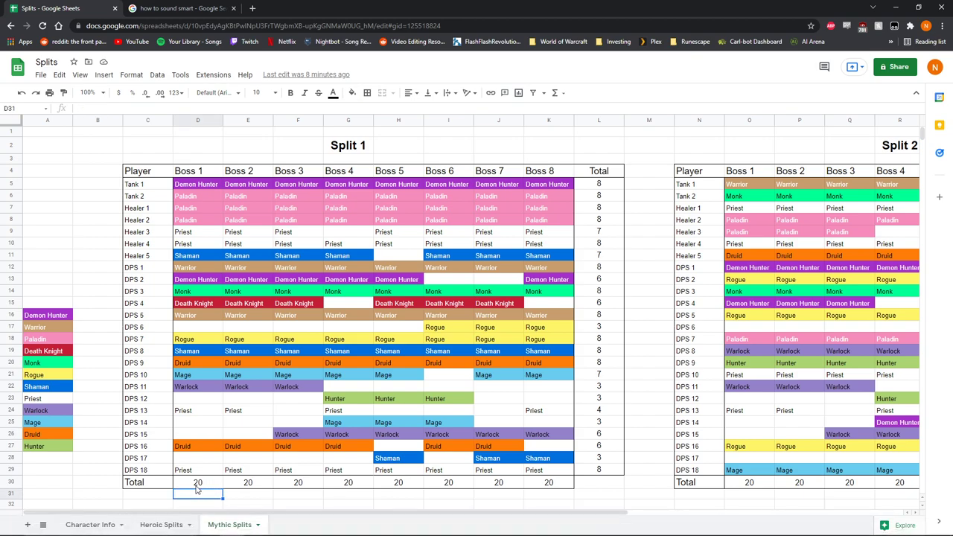
left_click(170, 525)
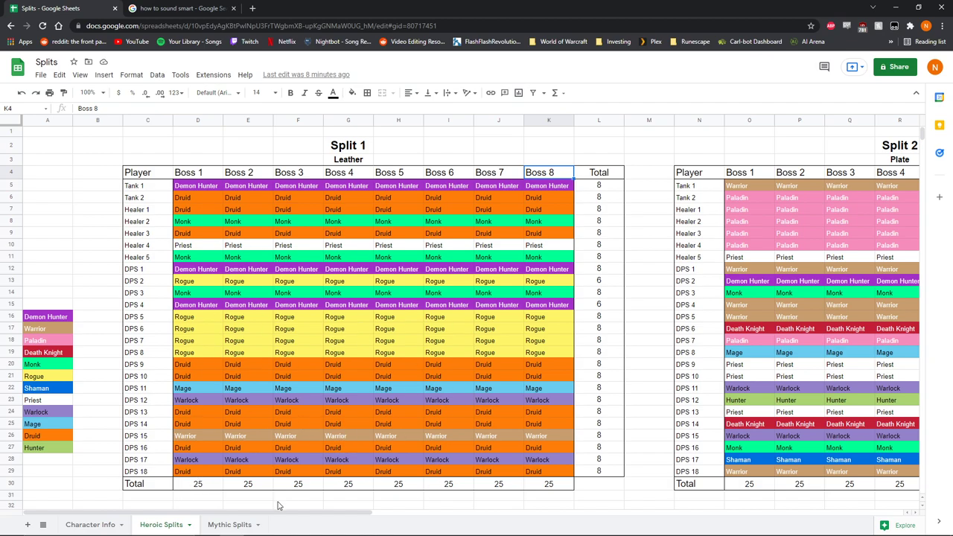
Open the Mythic Splits sheet and check the Boss 4 total of the Split 1 table.
left_click(240, 524)
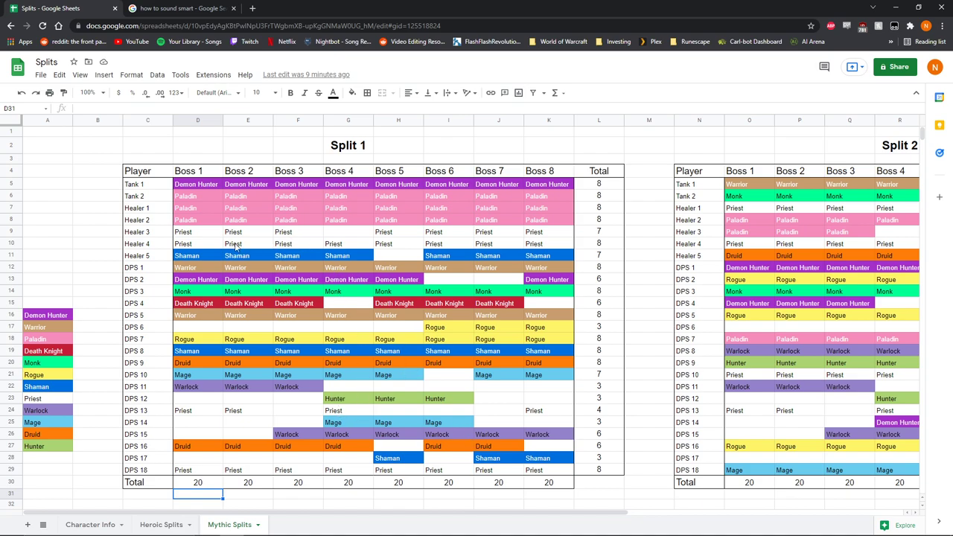
left_click(348, 487)
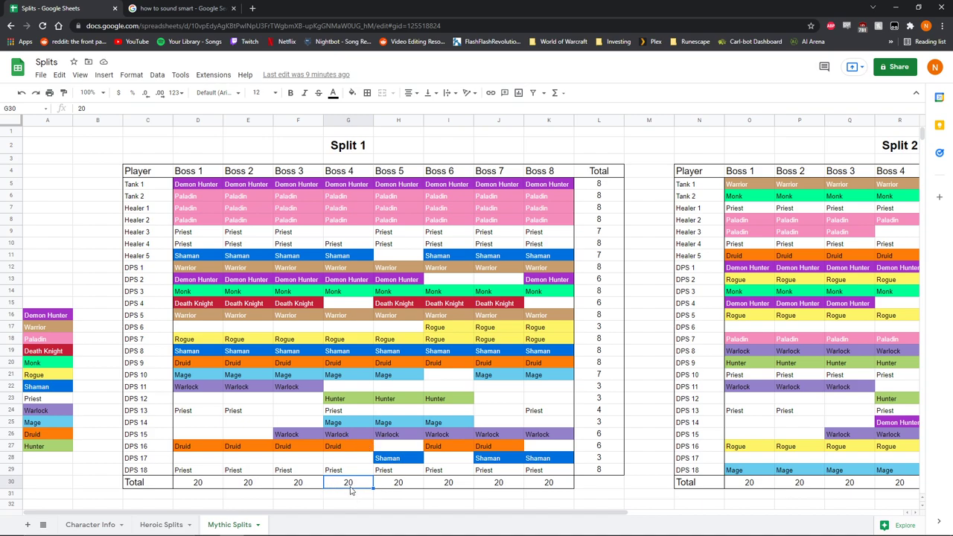
left_click(191, 497)
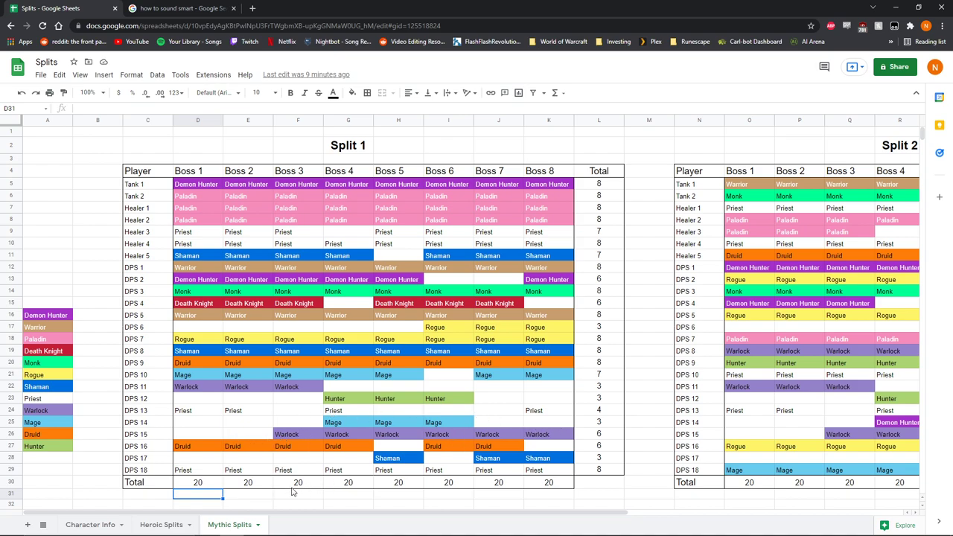
Examine the Boss 1 assignments in the mythic Split 1 table for Tank 1, DPS 3, DPS 10, DPS 11 and DPS 13.
left_click(197, 186)
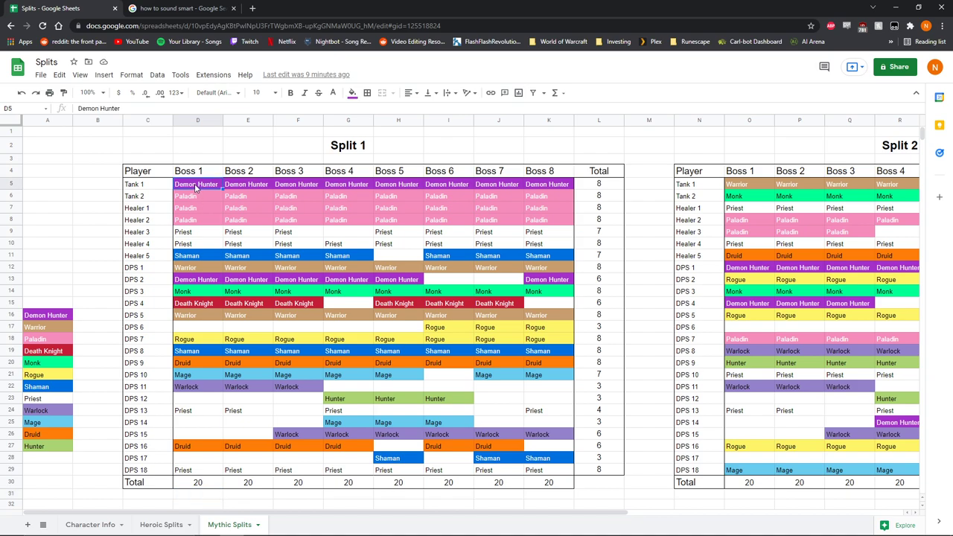
left_click(207, 290)
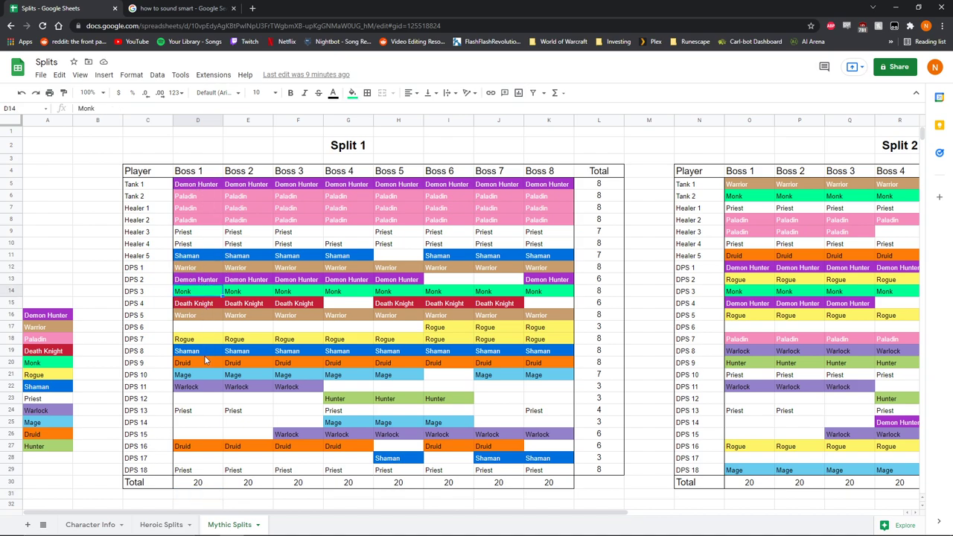
left_click(196, 376)
left_click(195, 387)
left_click(194, 414)
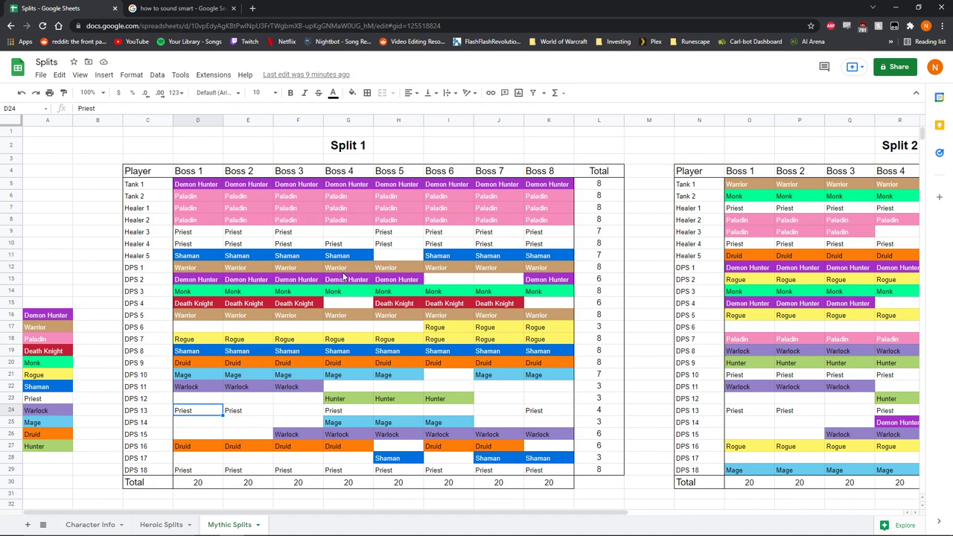
Check the Boss 1 assignments of DPS 8, DPS 1 and DPS 5 in the mythic Split 1 table.
left_click(206, 353)
left_click(210, 270)
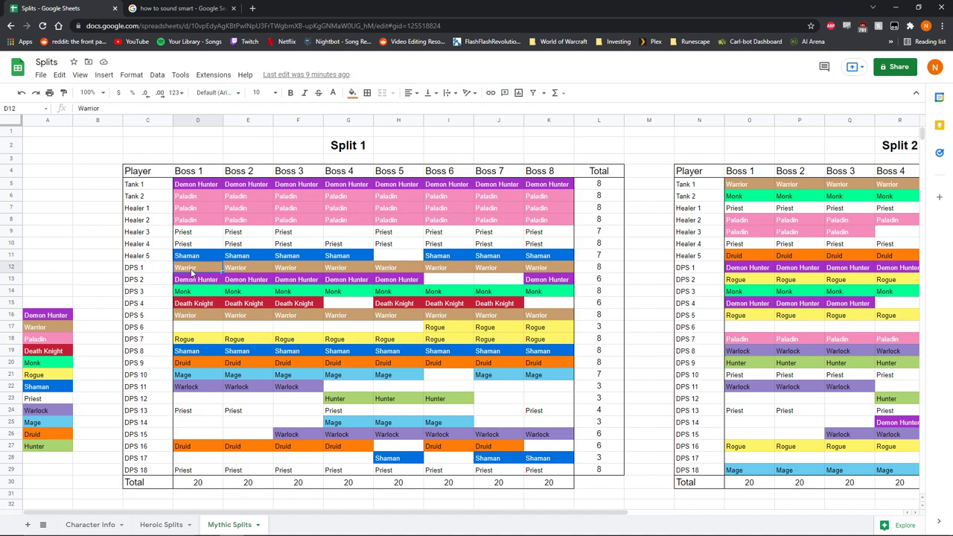
left_click(195, 316)
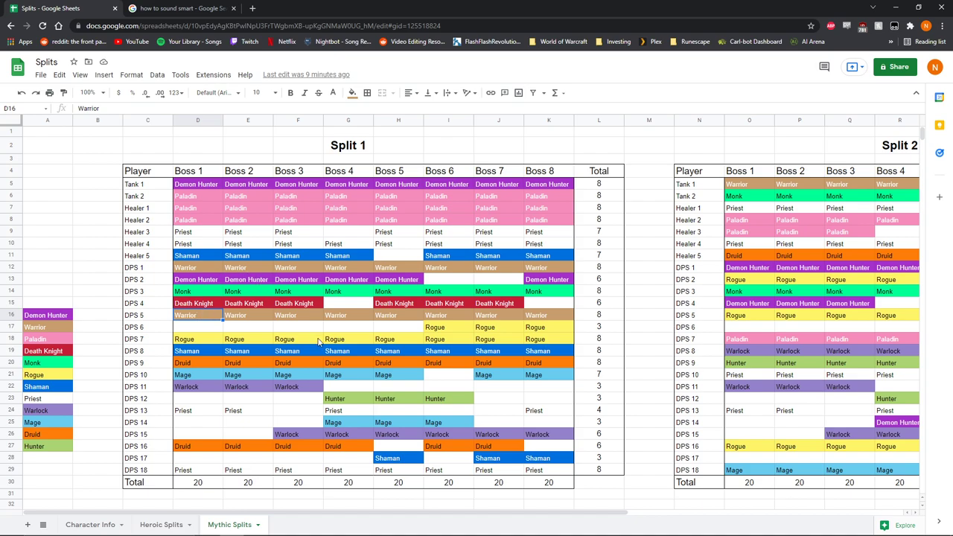
left_click(196, 352)
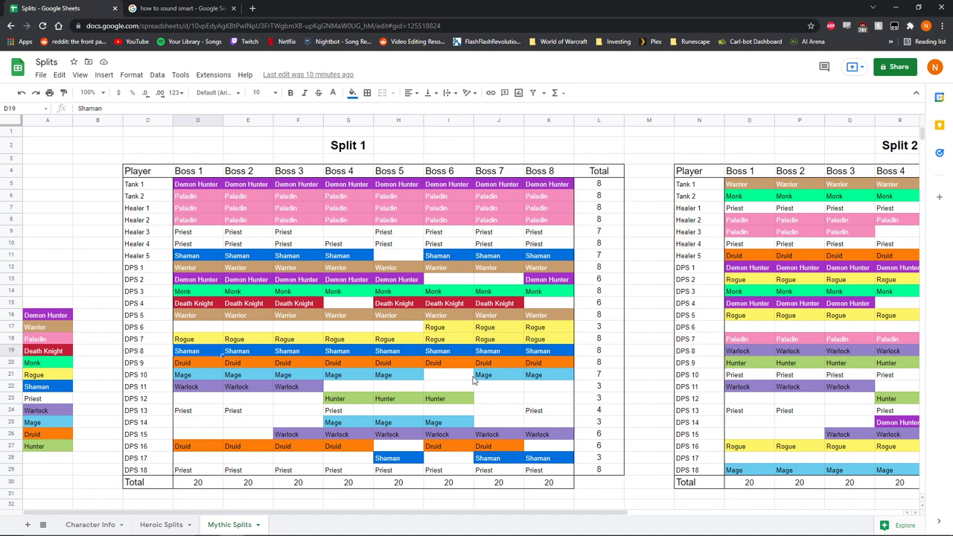
Inspect DPS 4 under Boss 1 and Boss 5, plus DPS 3 and DPS 12 under Boss 4, in the mythic Split 1 table.
left_click(198, 306)
left_click(390, 309)
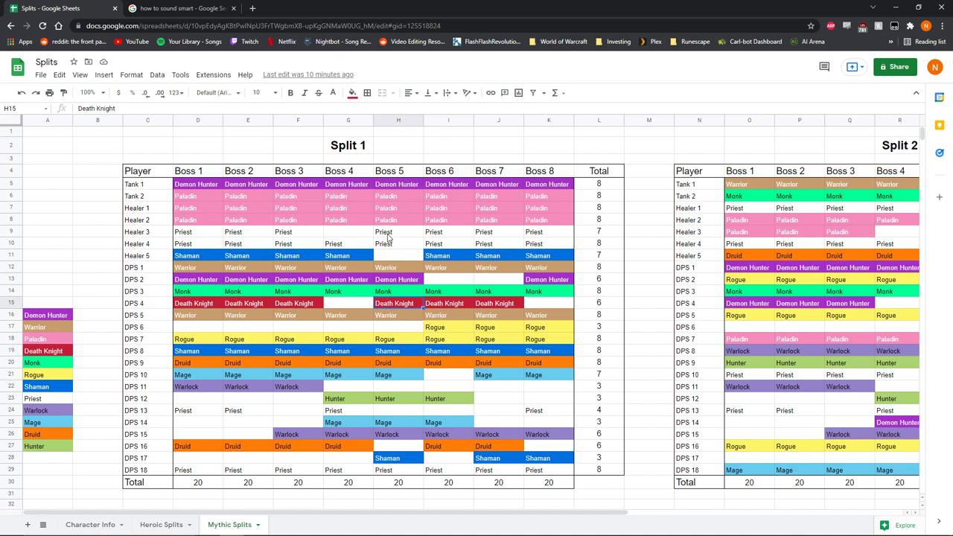
left_click(348, 292)
left_click(353, 399)
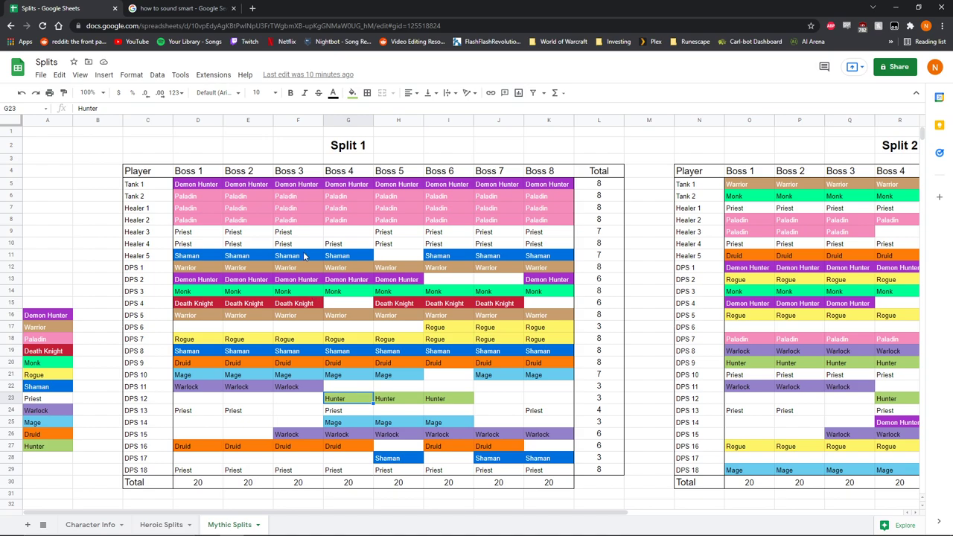
Review the mythic Split 2 table and compare it with the player characters on the Character Info sheet.
left_click_drag(360, 514, 579, 513)
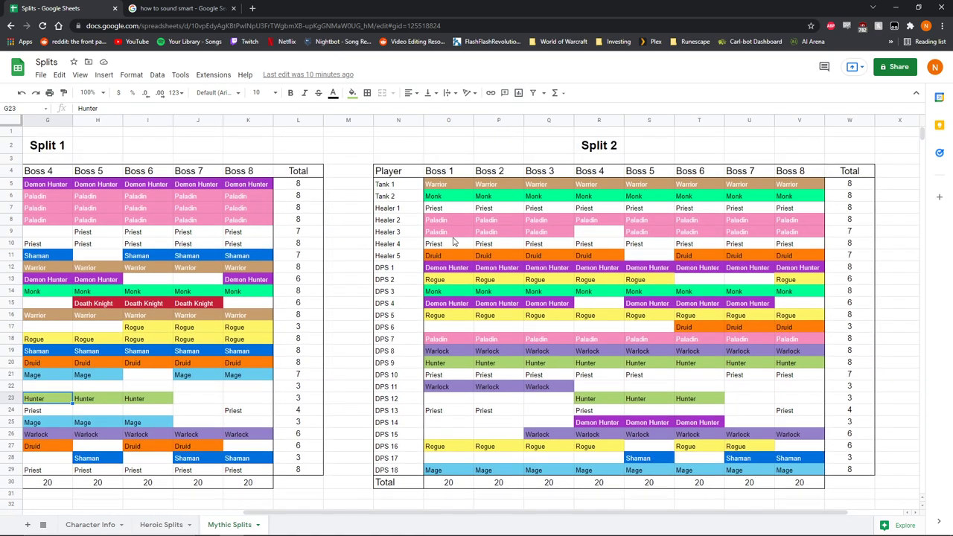
left_click(357, 162)
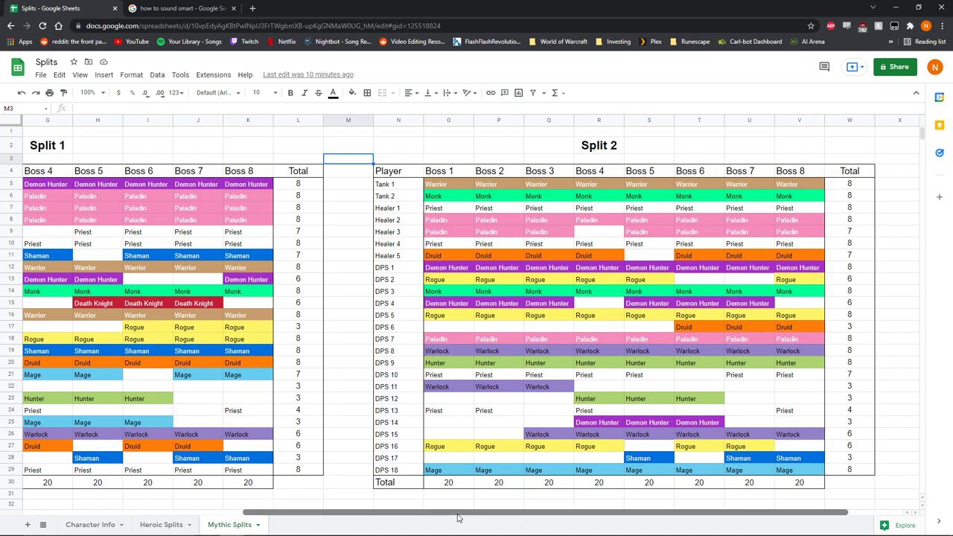
left_click_drag(467, 517, 484, 517)
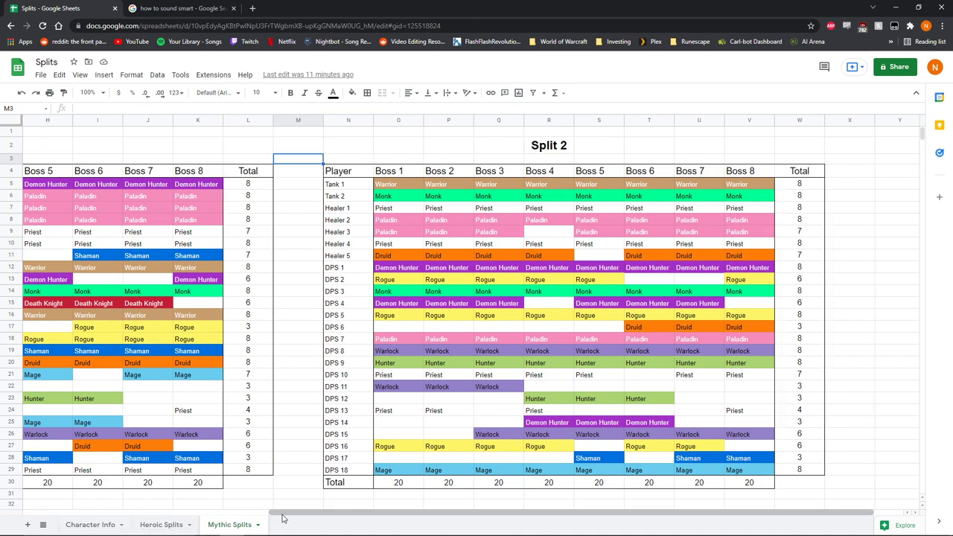
left_click(89, 523)
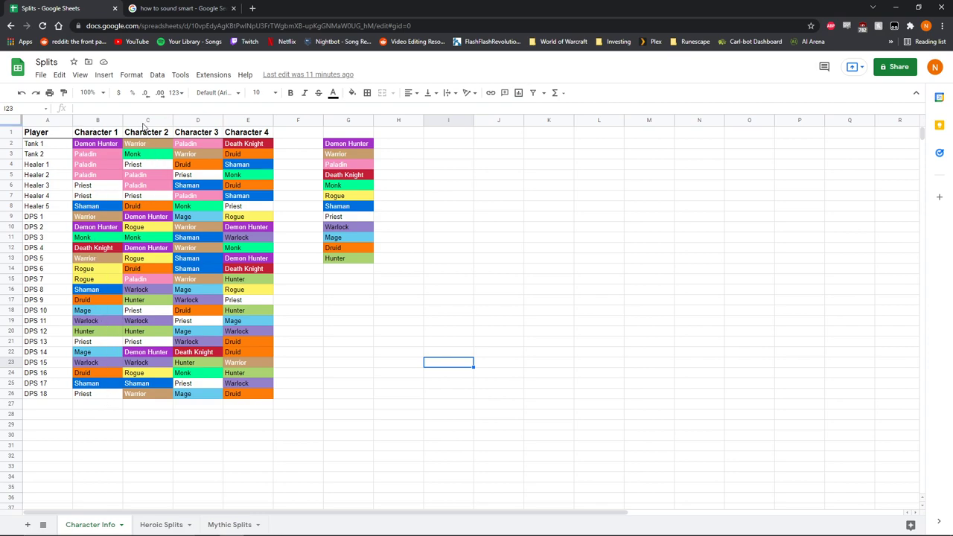
left_click(227, 524)
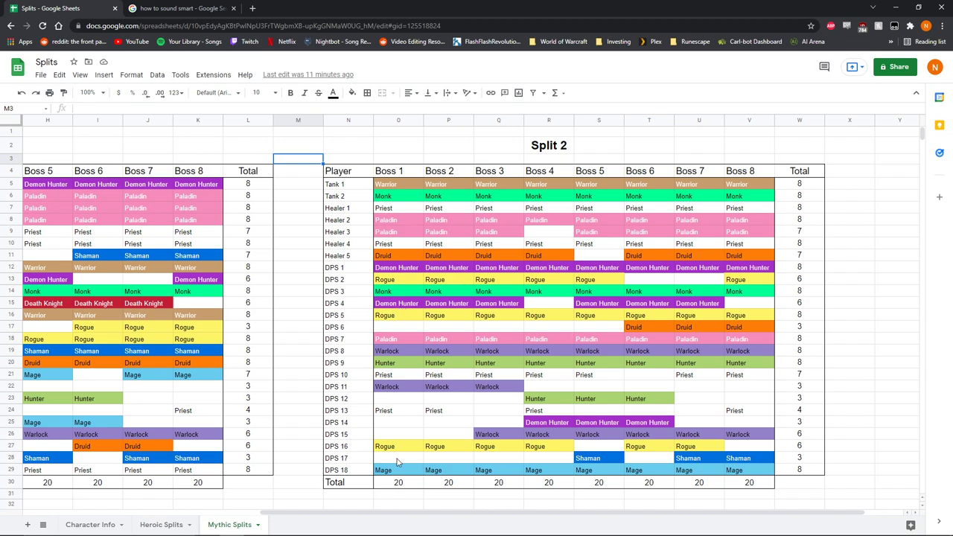
left_click_drag(417, 514, 430, 513)
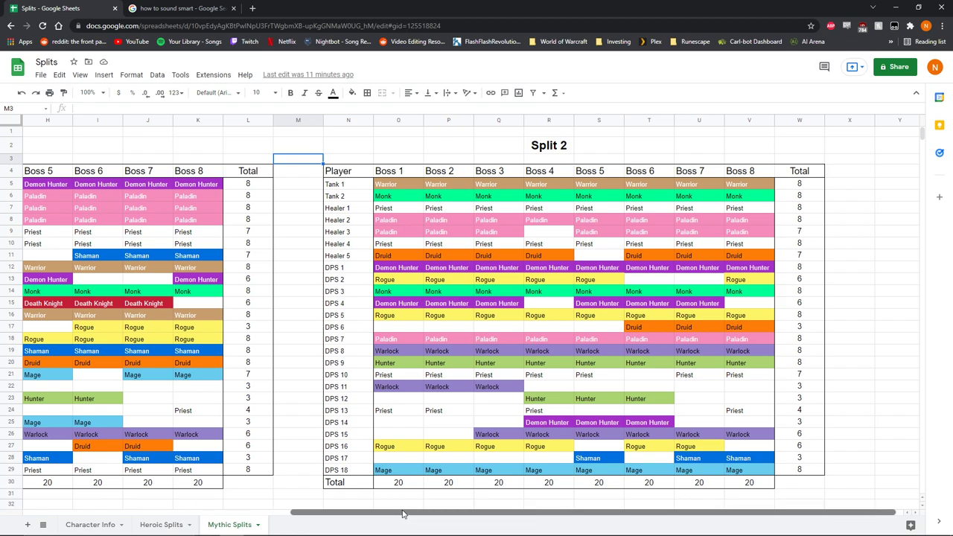
Examine the Boss 1 assignments in the mythic Split 2 table for DPS 11, DPS 1 and DPS 3.
left_click(395, 387)
left_click(405, 271)
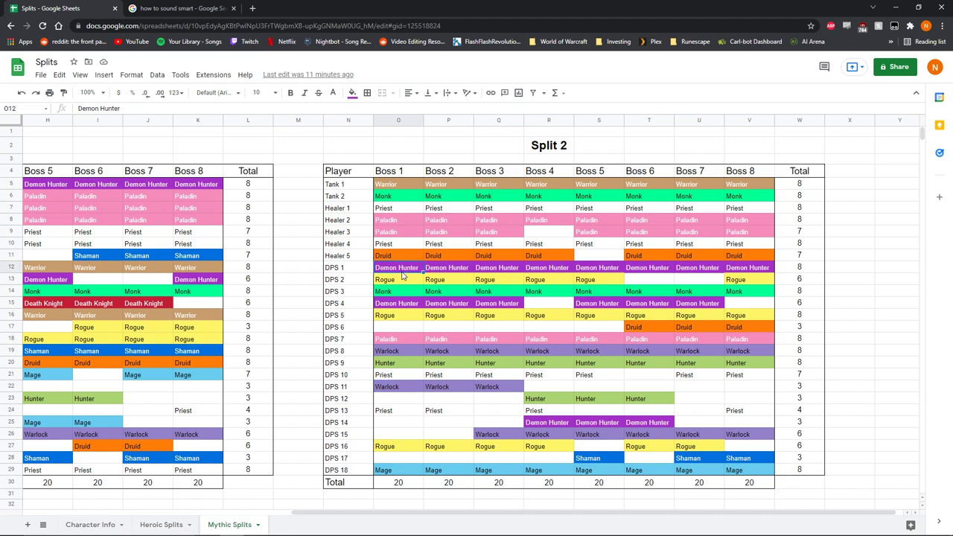
left_click(402, 292)
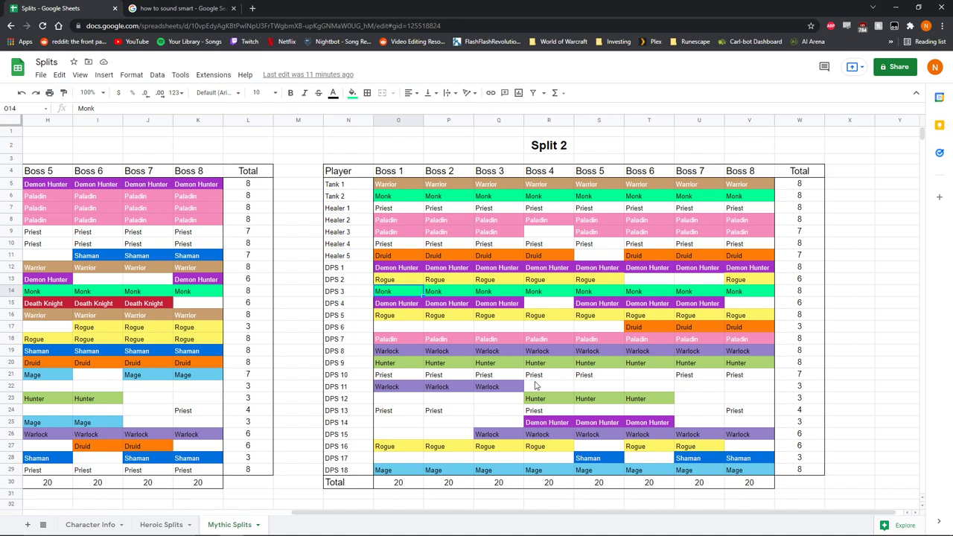
mouse_move(436, 516)
left_mouse_down()
mouse_move(446, 516)
mouse_move(439, 511)
left_mouse_up()
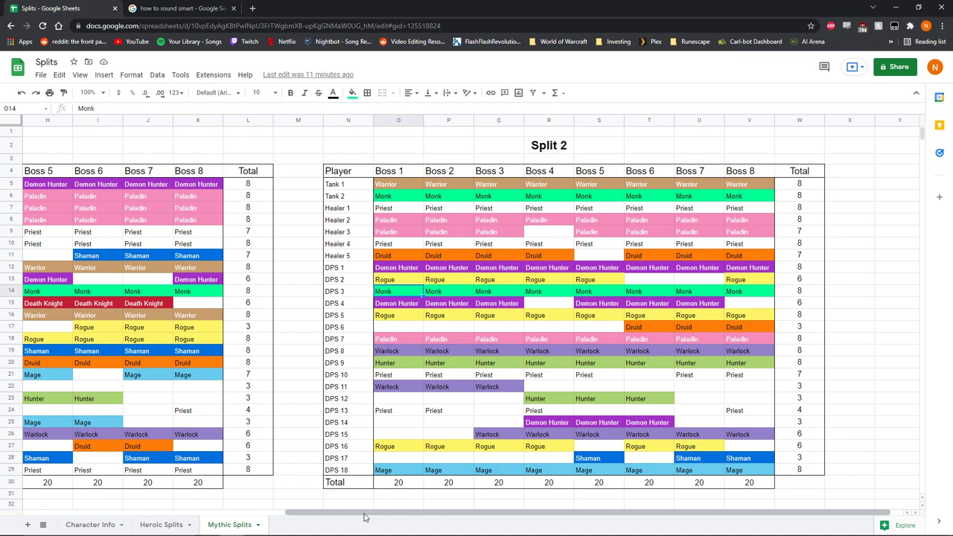
Compare the mythic Split 1 and Split 2 tables, ending back at Split 1.
left_click_drag(362, 515, 290, 516)
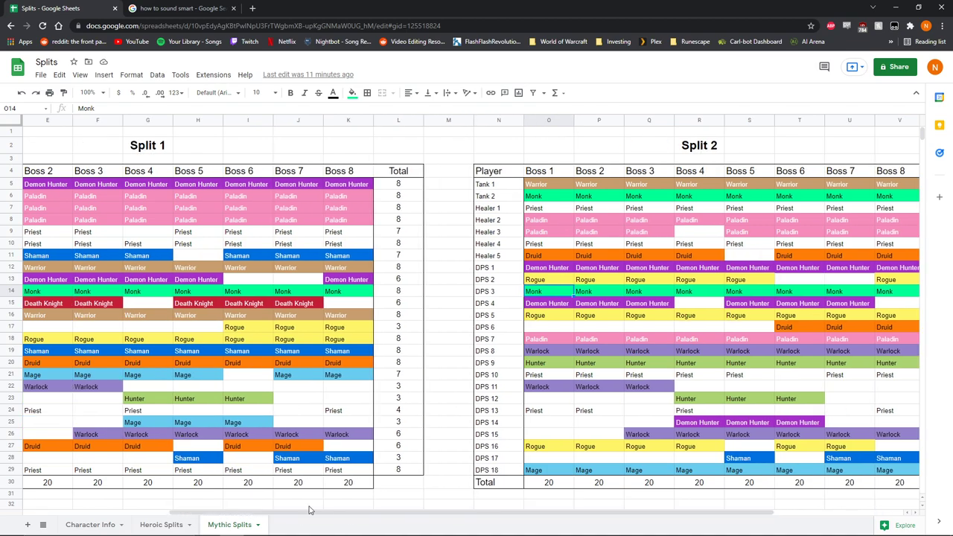
scroll(316, 509, "left", 3)
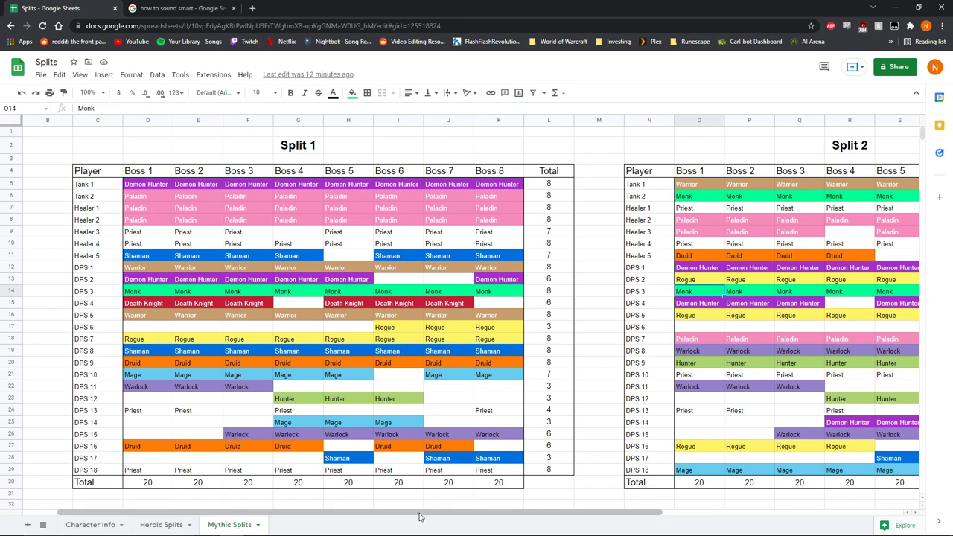
left_click_drag(418, 516, 672, 503)
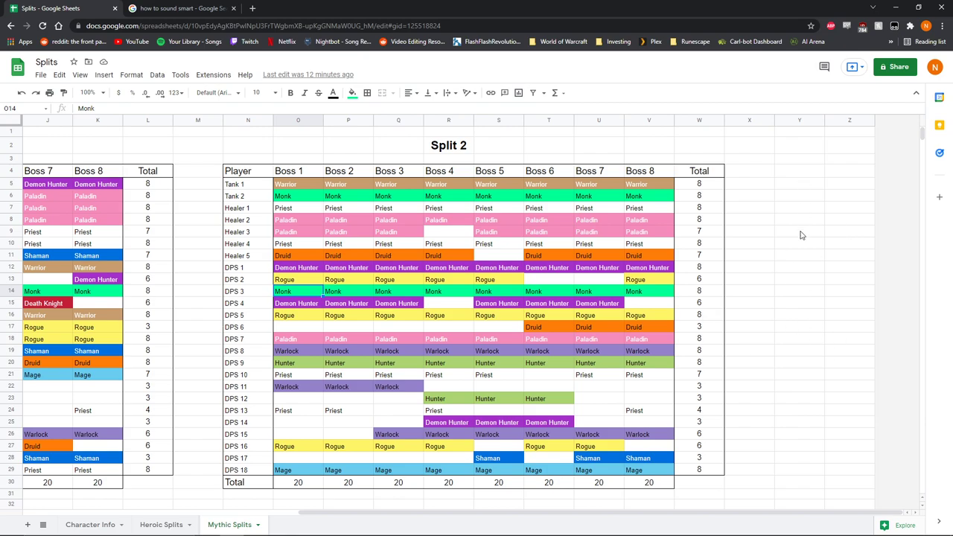
left_click_drag(688, 512, 451, 515)
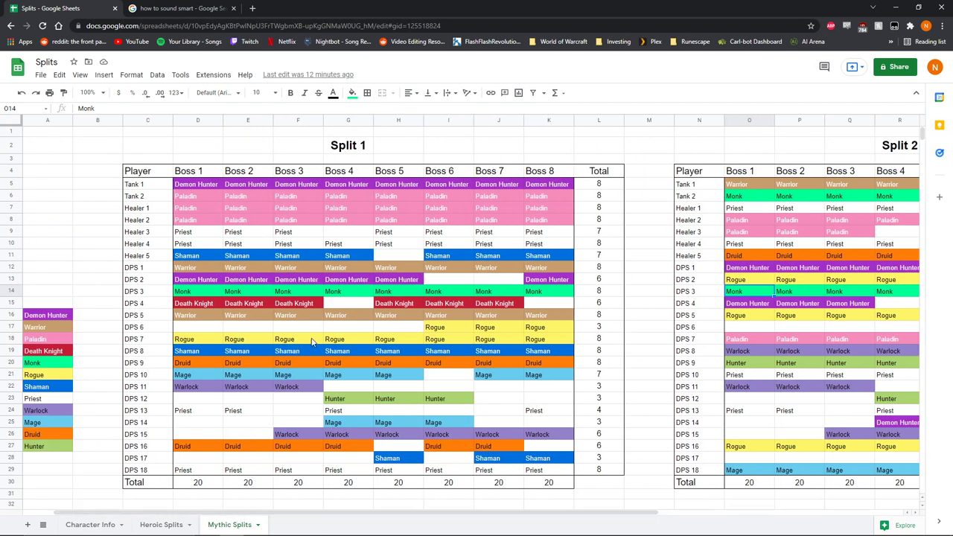
Look over the Character Info and Heroic Splits sheets and return to the Mythic Splits sheet.
left_click(100, 524)
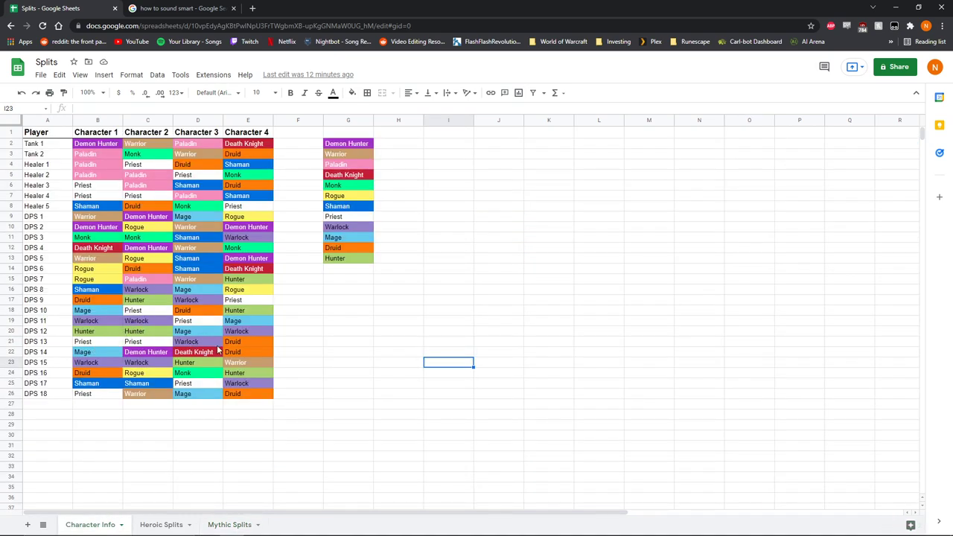
left_click(171, 524)
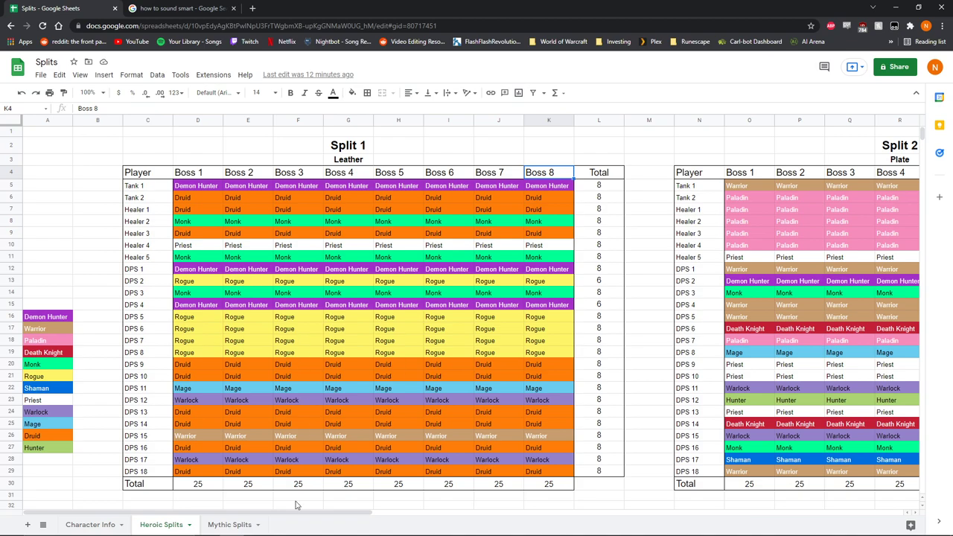
left_click(226, 525)
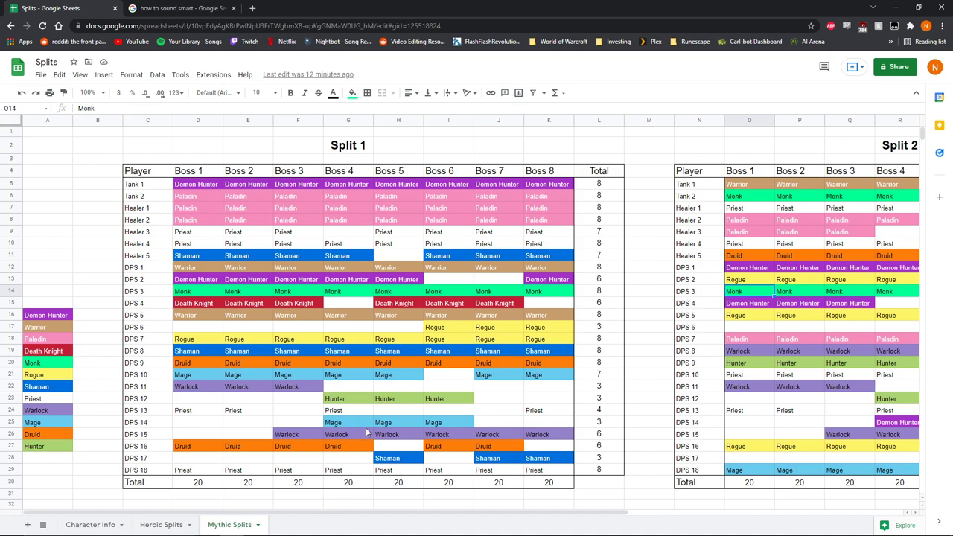
Review the complete mythic Split 2 table, including its Total column, and return to the Split 1 table.
left_click_drag(296, 515, 573, 514)
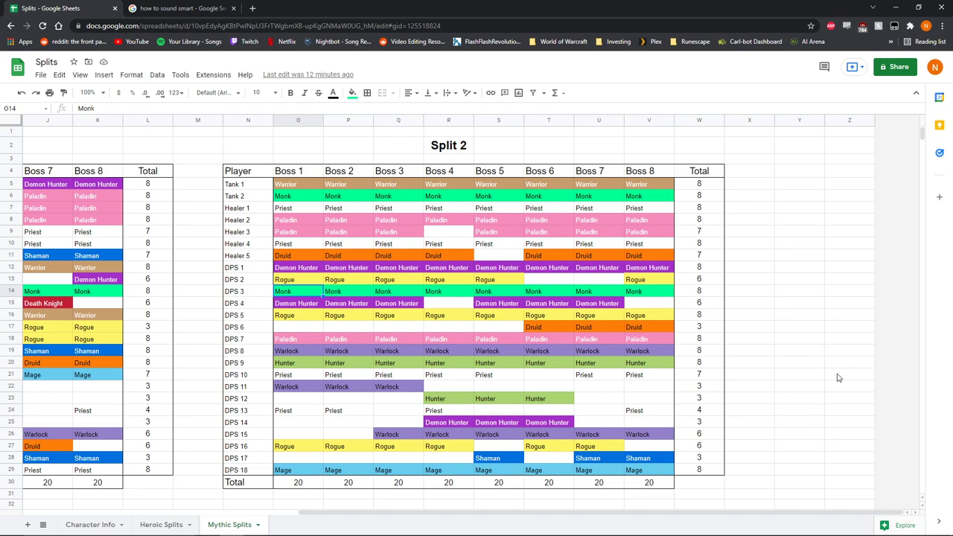
left_click(746, 300)
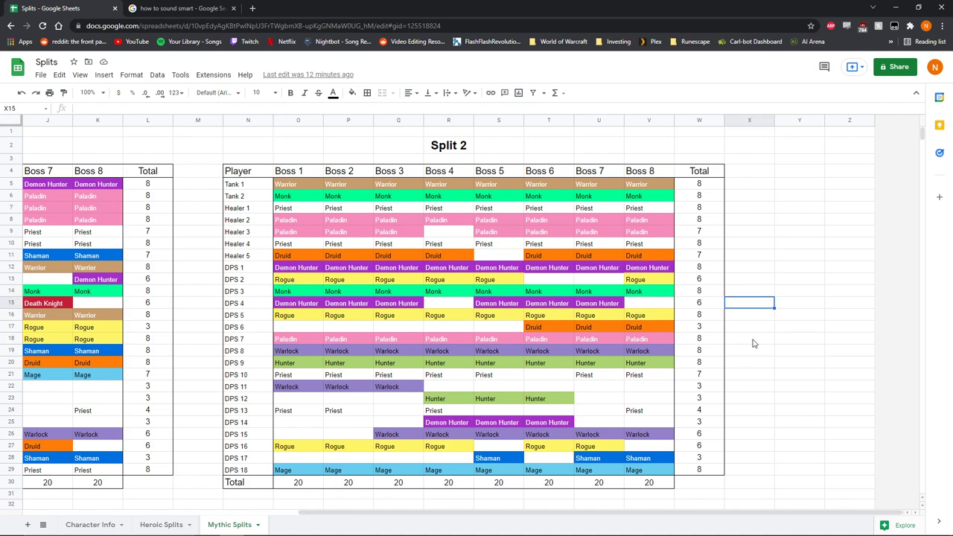
left_click_drag(602, 516, 442, 519)
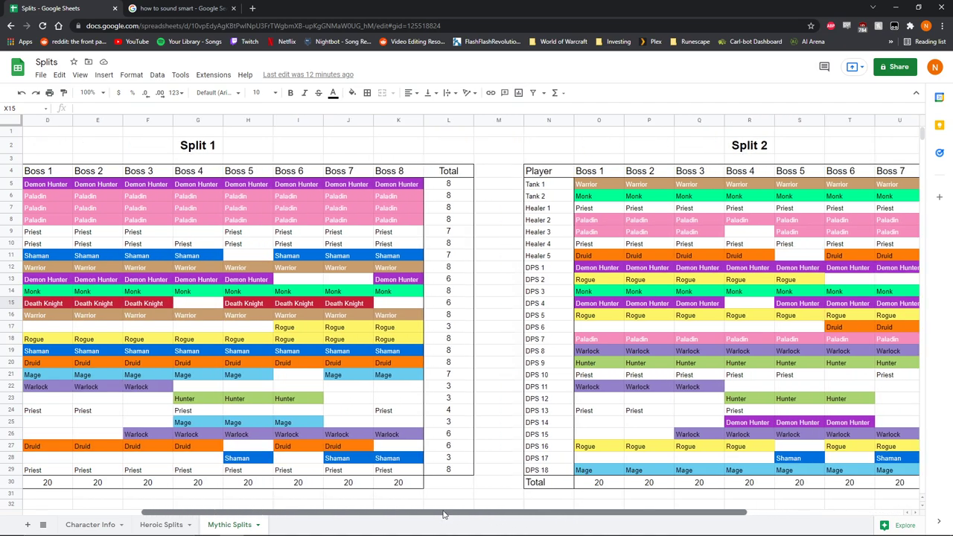
left_click_drag(442, 513, 353, 512)
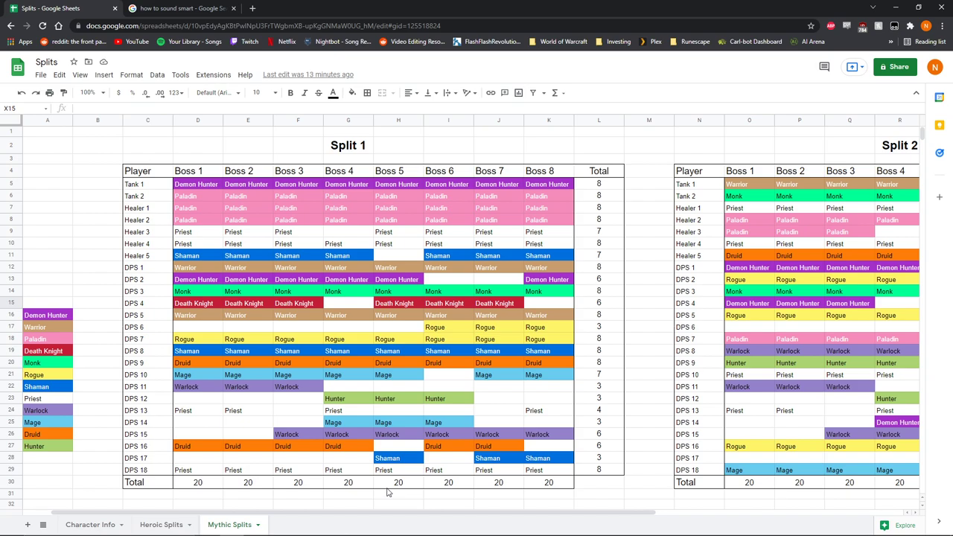
Look over the Heroic Splits sheet and examine Tank 1's Character 1 and Character 2 entries on the Character Info sheet.
left_click(158, 526)
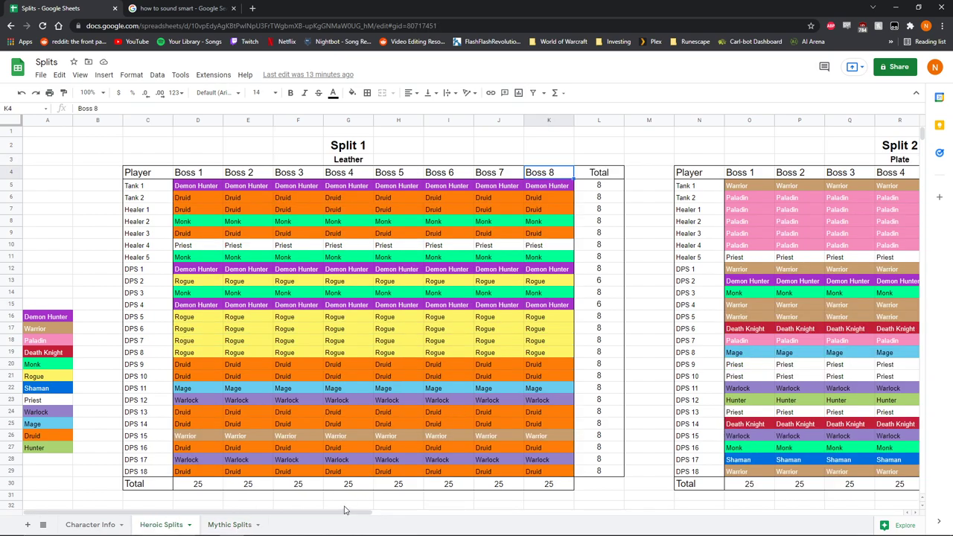
left_click_drag(347, 508, 321, 501)
left_click(81, 524)
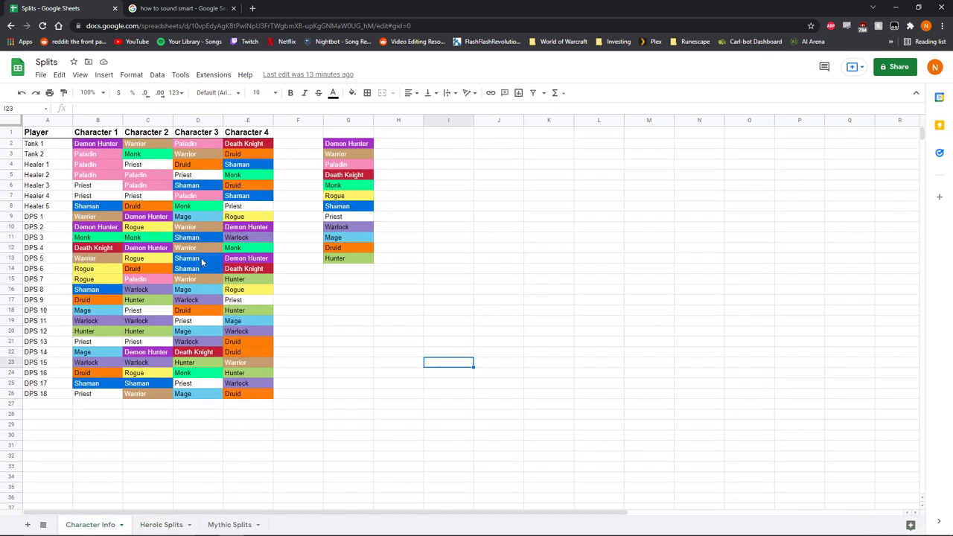
left_click(393, 375)
left_click(58, 145)
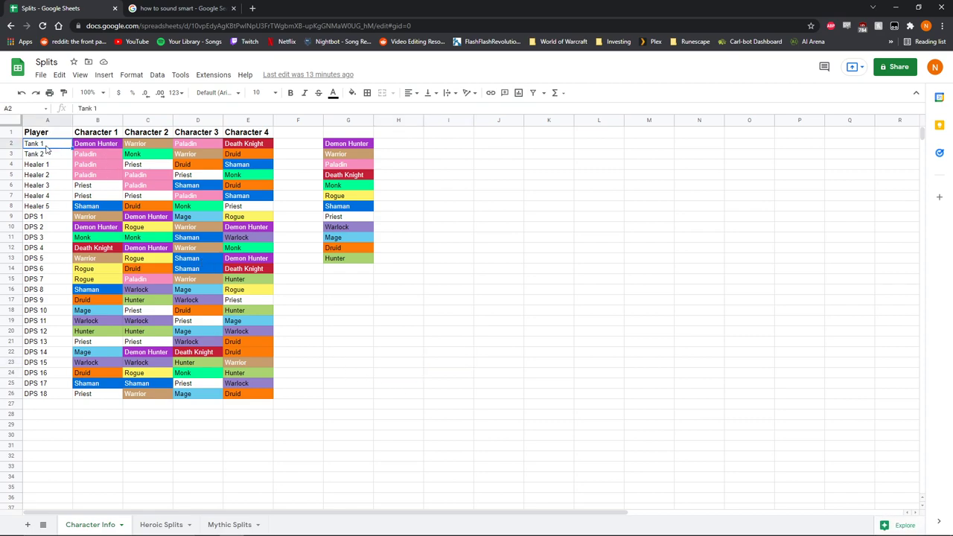
left_click(111, 147)
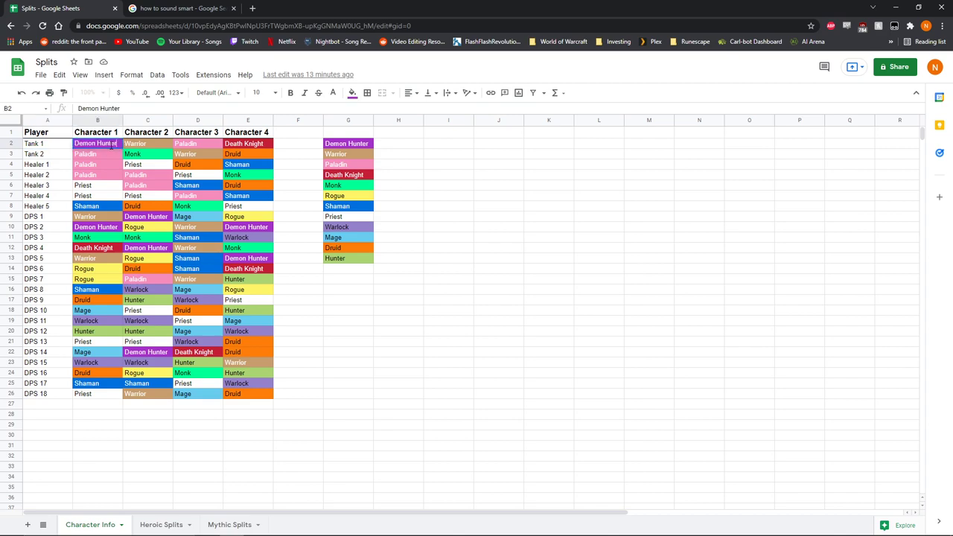
left_click(448, 322)
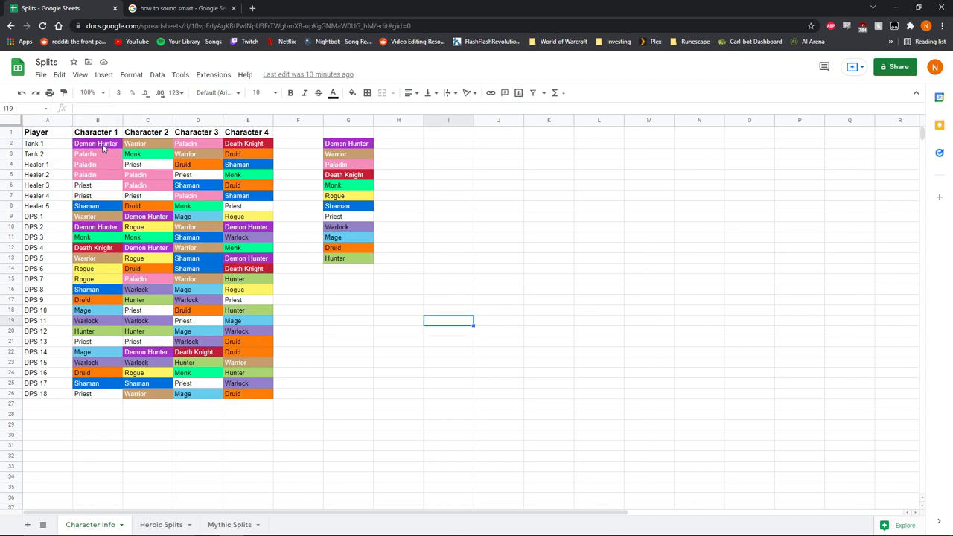
left_click(151, 147)
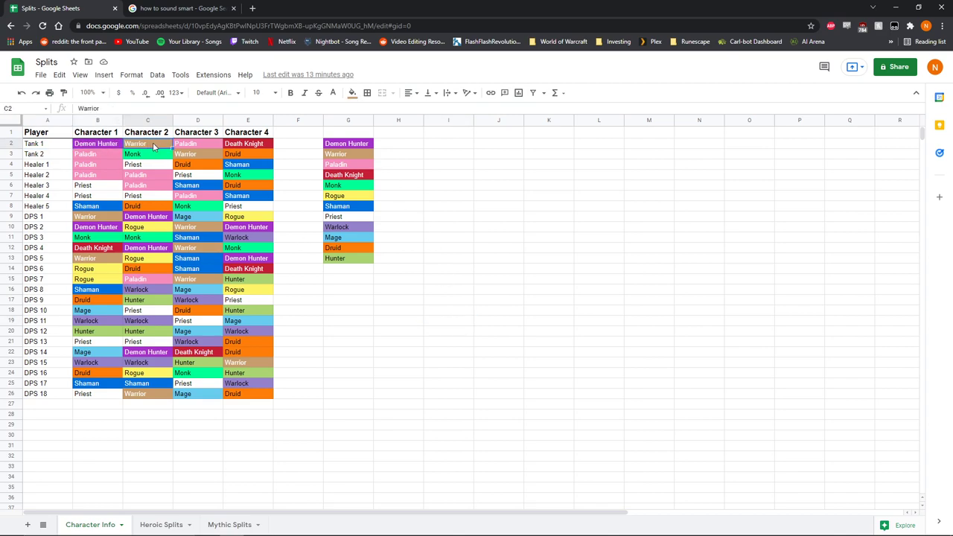
left_click(511, 399)
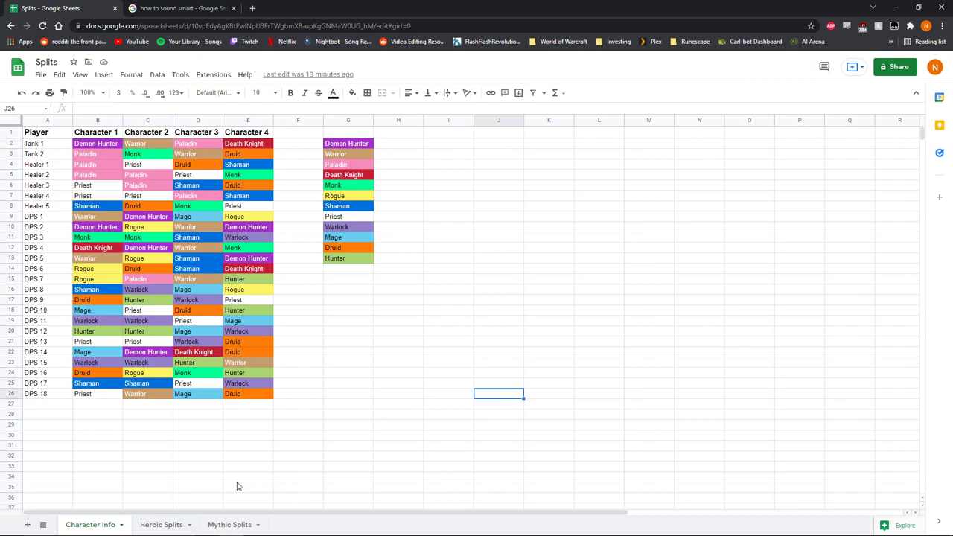
Revisit the heroic Split 1 Leather table and return to the Character Info sheet.
left_click(164, 524)
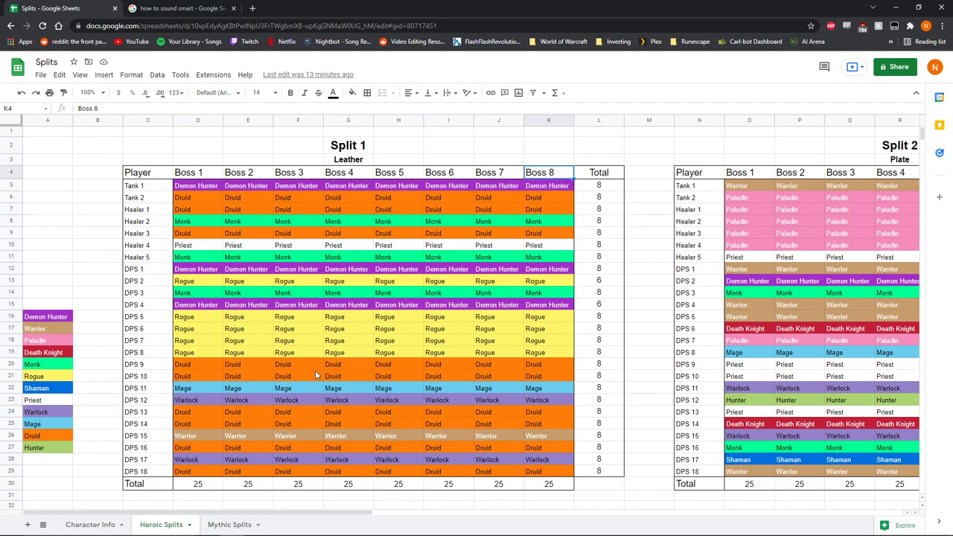
left_click(105, 524)
left_click(534, 345)
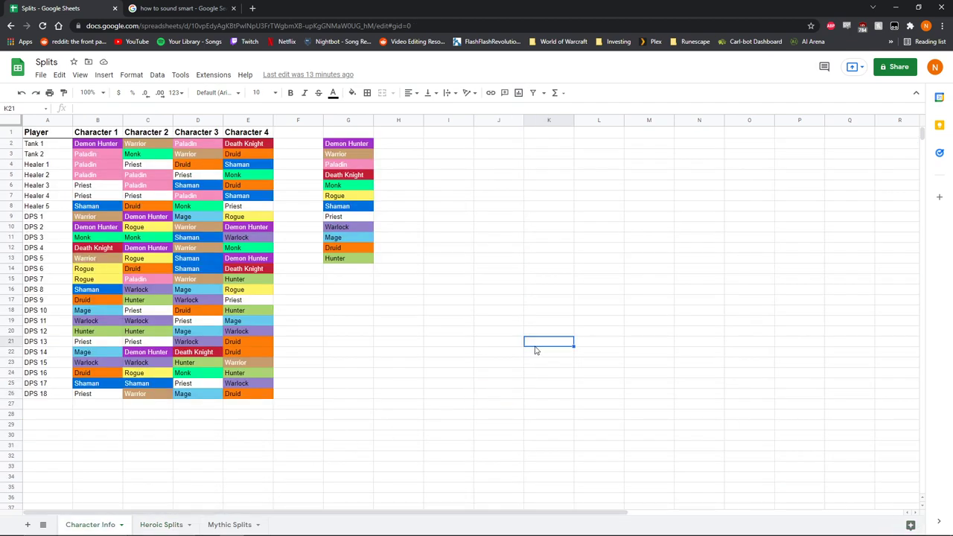